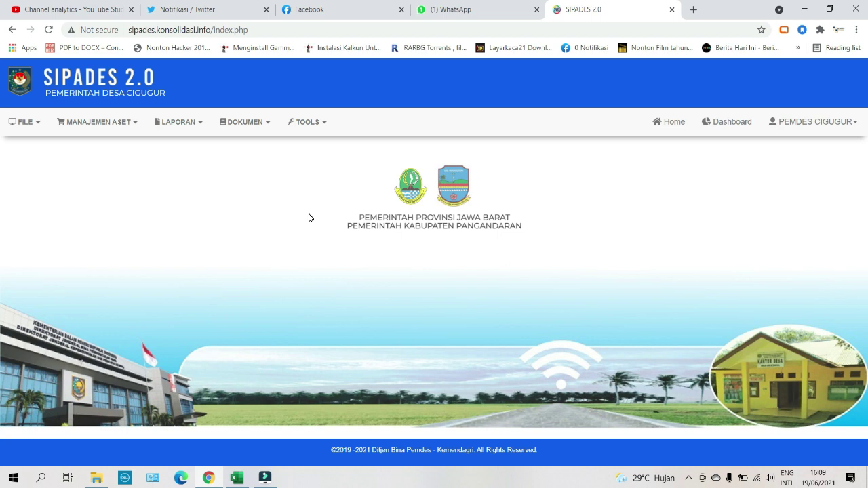
pyautogui.click(190, 129)
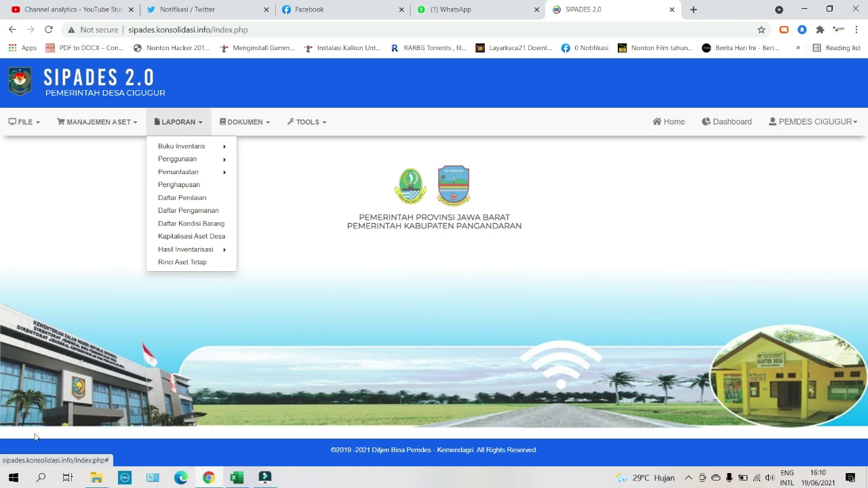
pyautogui.click(113, 127)
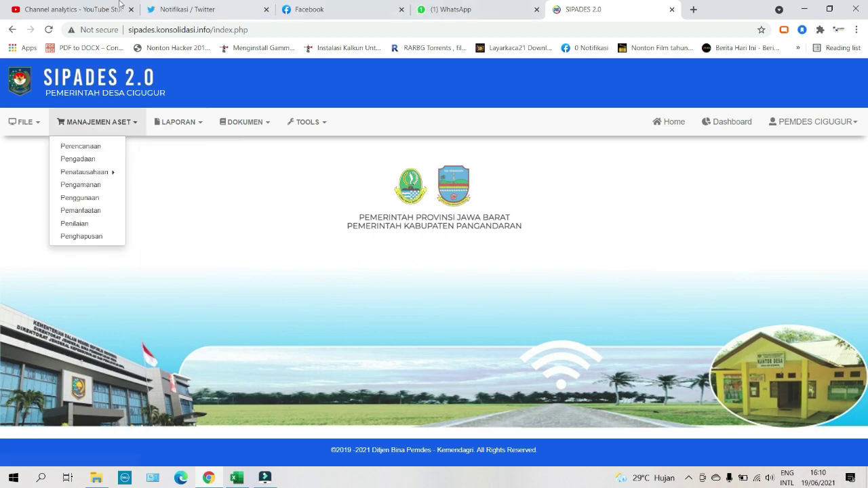
pyautogui.click(288, 274)
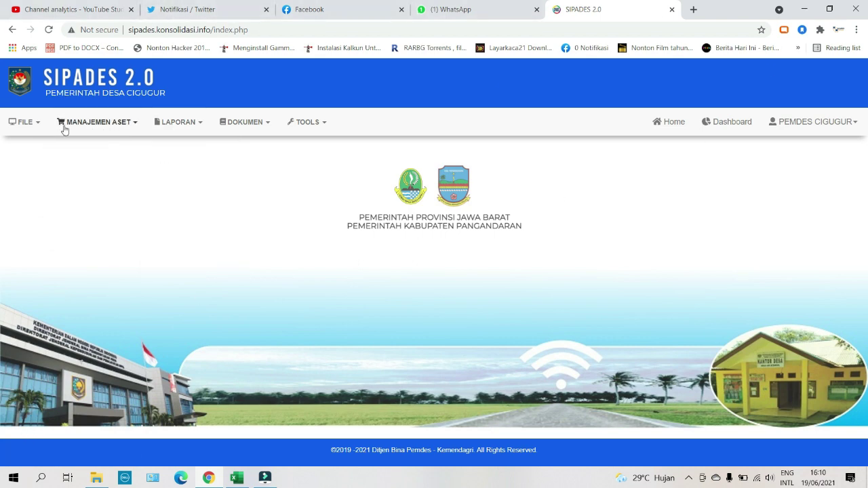
pyautogui.click(99, 127)
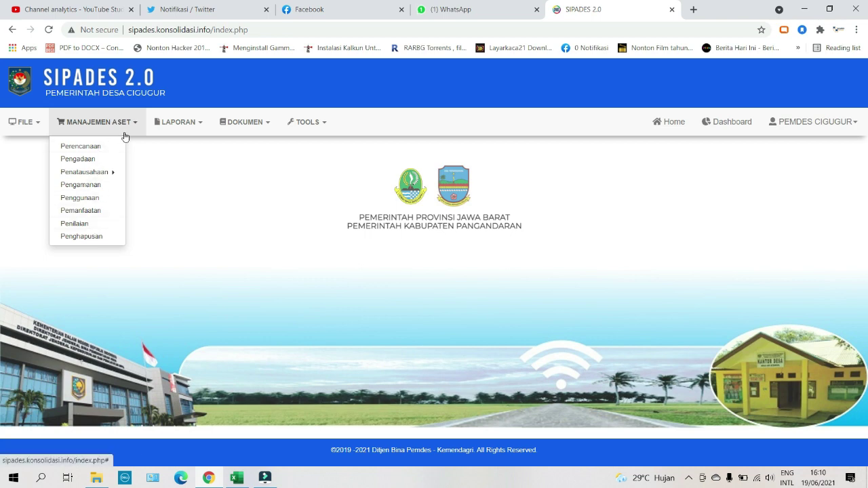
pyautogui.click(251, 124)
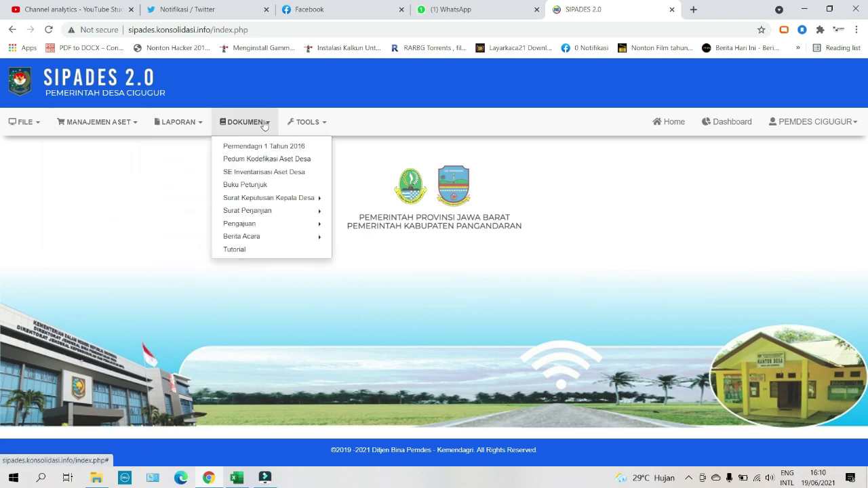
pyautogui.click(304, 126)
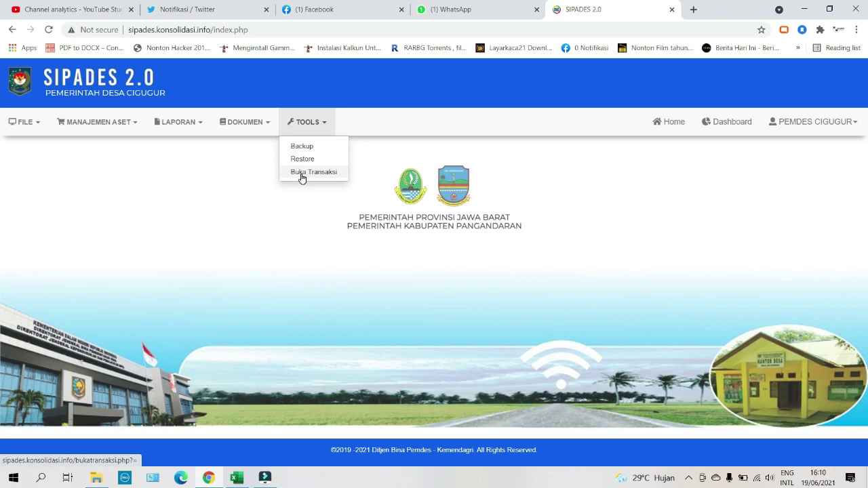
pyautogui.click(174, 221)
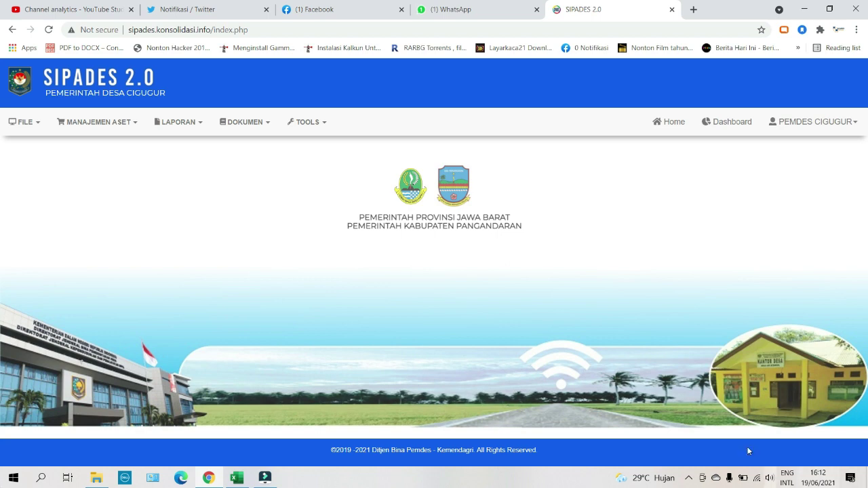
# Open the village asset planning data (Perencanaan) and examine the 2021 entries through to the laptop package's transaction number.
pyautogui.click(103, 120)
pyautogui.click(99, 127)
pyautogui.click(99, 122)
pyautogui.click(94, 147)
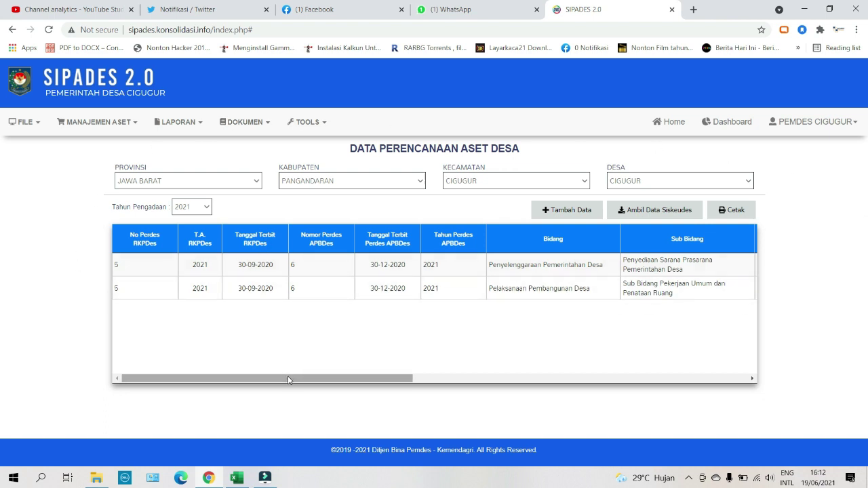
pyautogui.moveTo(290, 378); pyautogui.dragTo(343, 384)
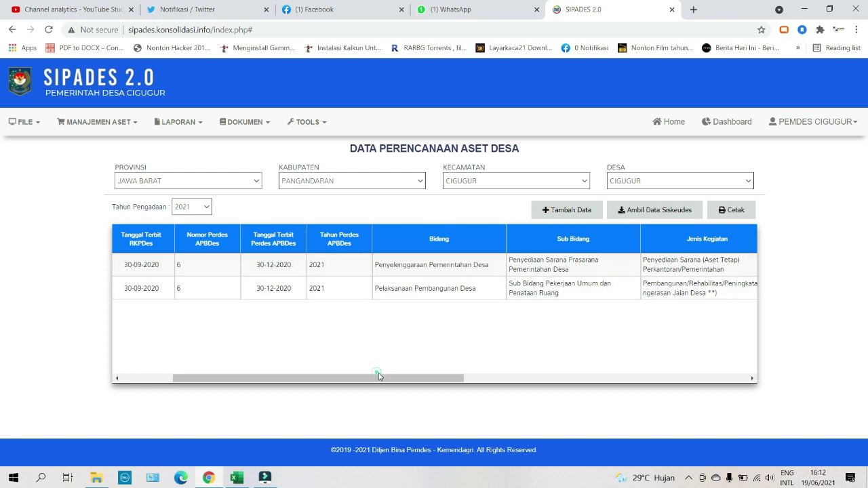
pyautogui.moveTo(424, 382); pyautogui.dragTo(585, 348)
pyautogui.hscroll(3, 510, 381)
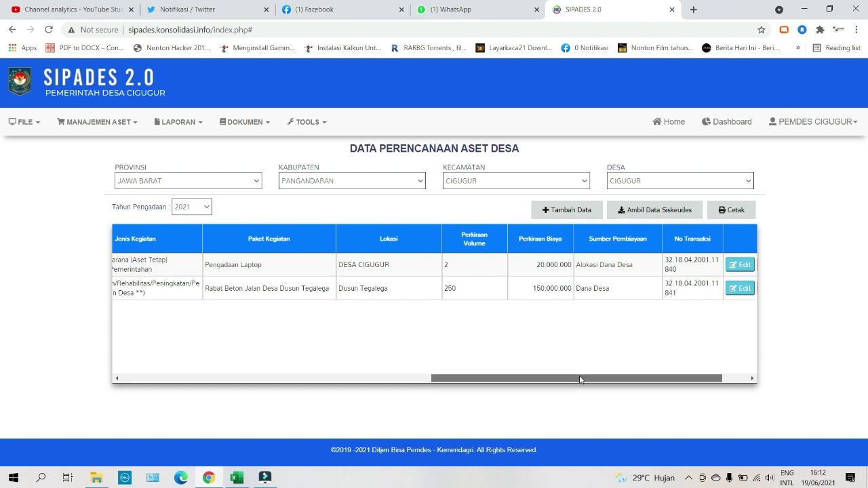
pyautogui.hscroll(2, 583, 378)
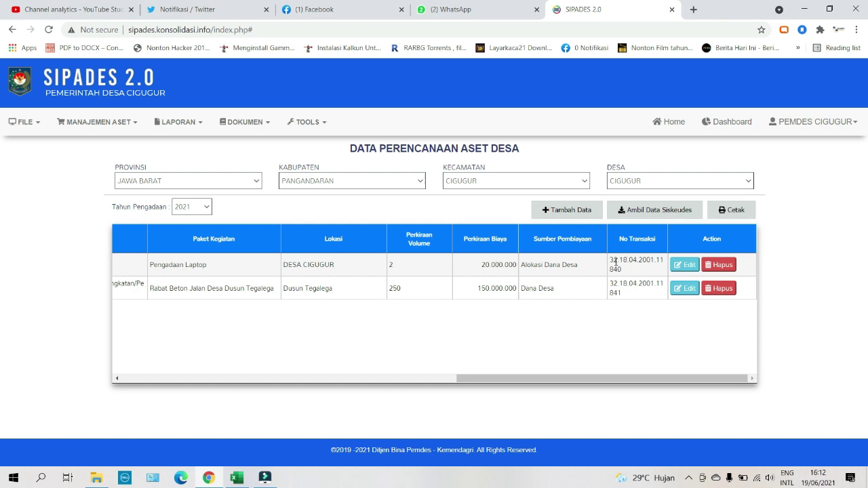
pyautogui.click(616, 263)
pyautogui.moveTo(615, 262); pyautogui.dragTo(640, 260)
pyautogui.moveTo(656, 261); pyautogui.dragTo(620, 270)
# Open the village asset procurement data (Pengadaan) and start adding a new record.
pyautogui.click(100, 124)
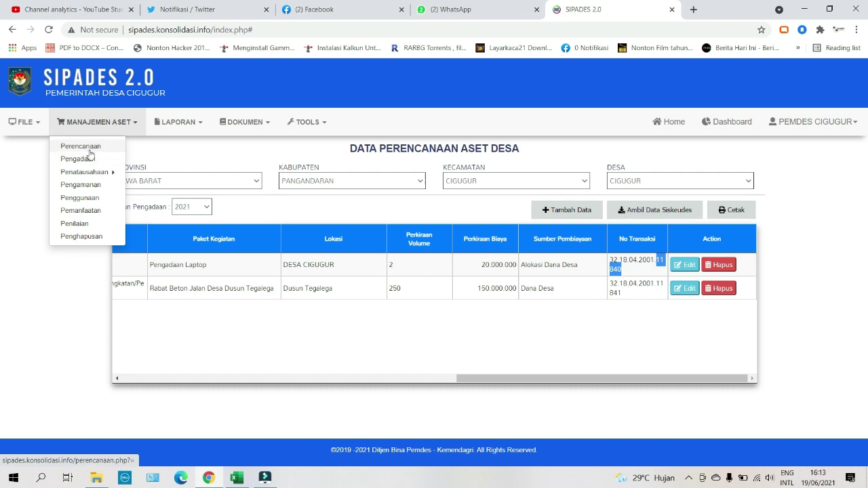
pyautogui.click(19, 233)
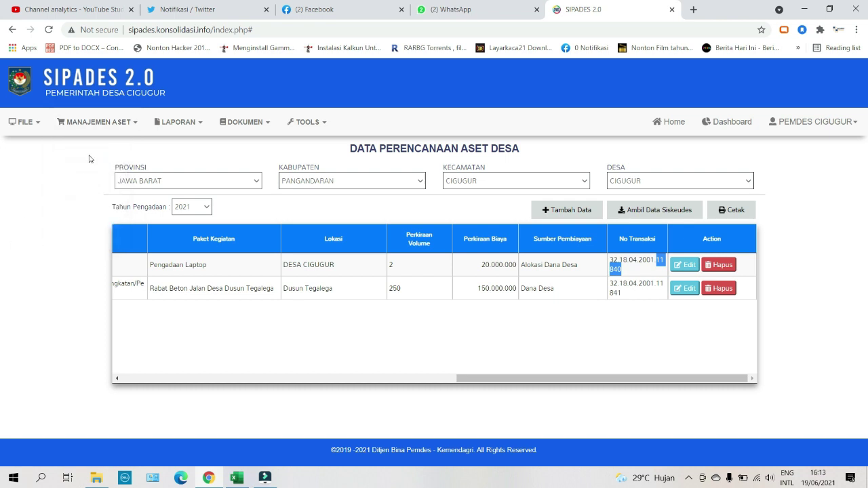
pyautogui.click(95, 122)
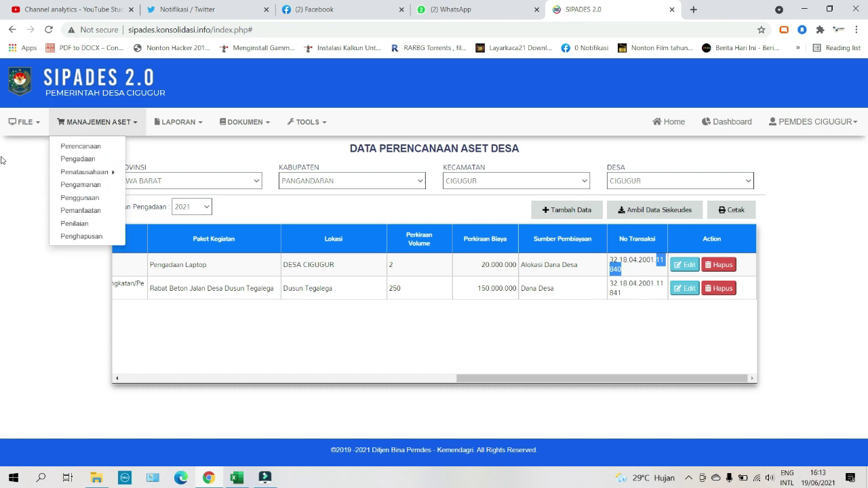
pyautogui.click(80, 160)
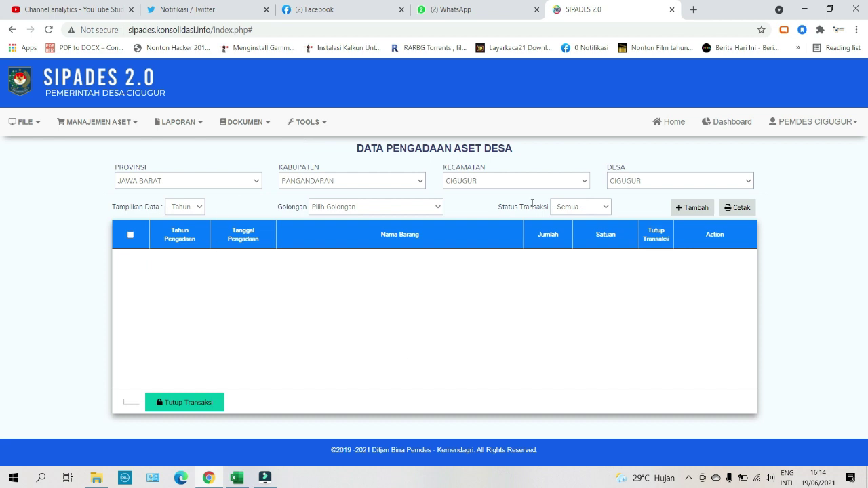
pyautogui.click(97, 132)
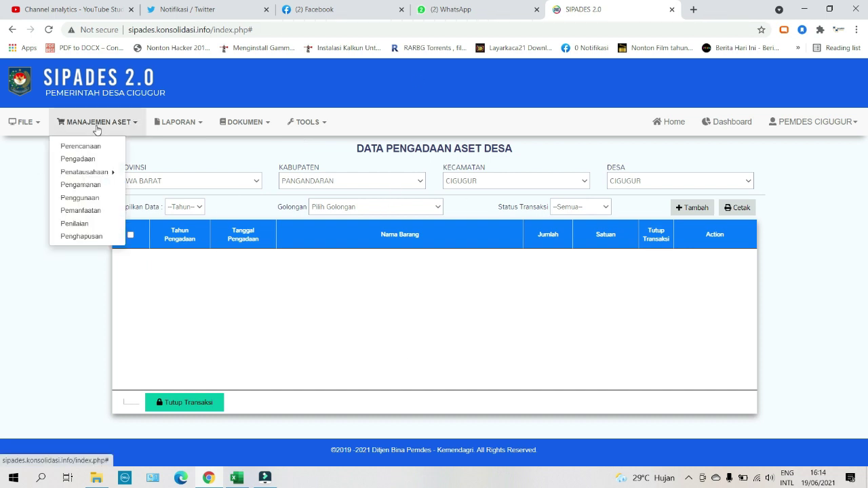
pyautogui.click(500, 281)
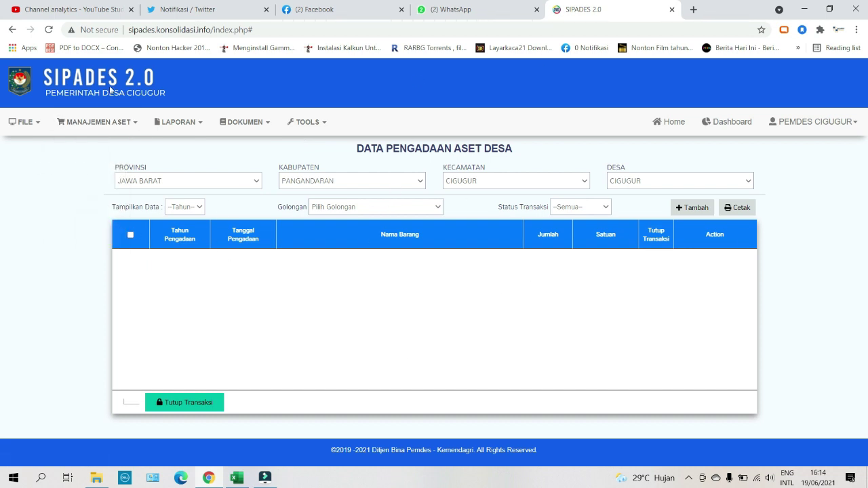
pyautogui.click(99, 123)
pyautogui.click(796, 263)
pyautogui.click(699, 213)
pyautogui.click(695, 208)
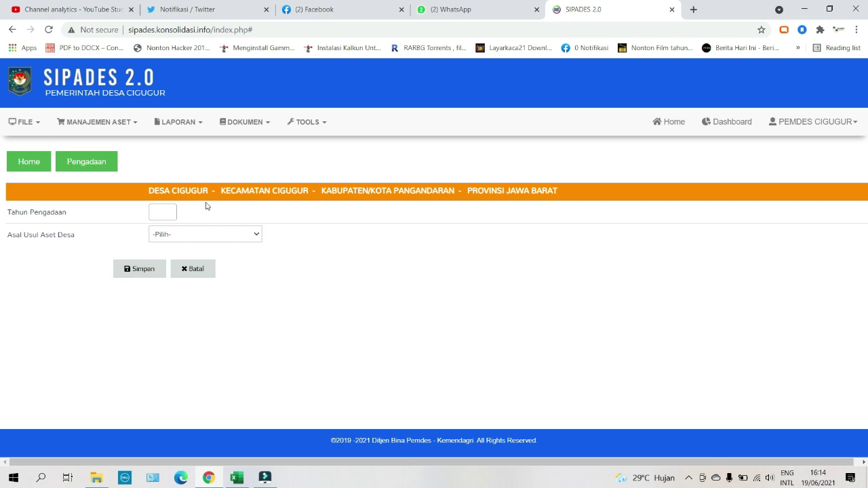
# Set the procurement year to 2021 and the asset's origin to APBDes.
pyautogui.click(162, 213)
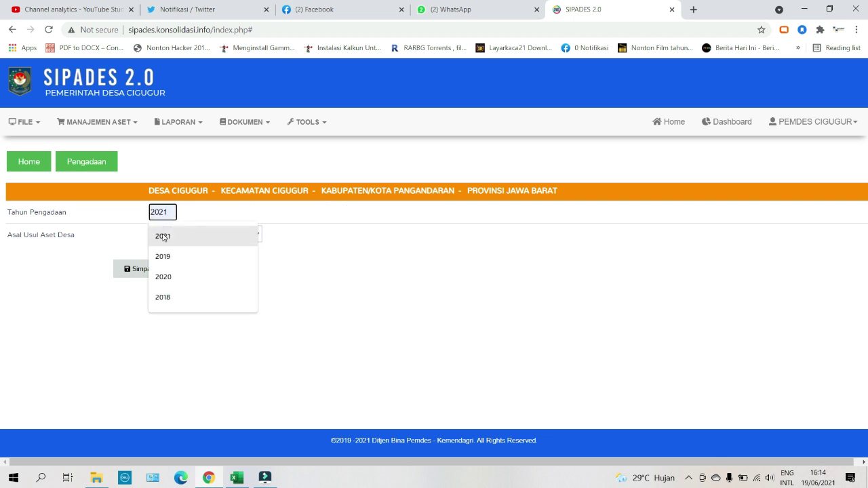
pyautogui.click(162, 235)
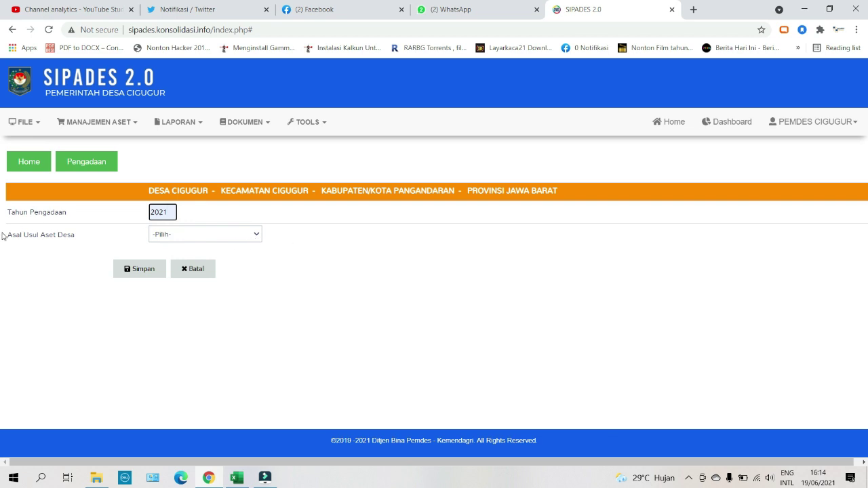
pyautogui.moveTo(2, 233)
pyautogui.mouseDown()
pyautogui.moveTo(79, 235)
pyautogui.moveTo(8, 236)
pyautogui.mouseUp()
pyautogui.click(82, 238)
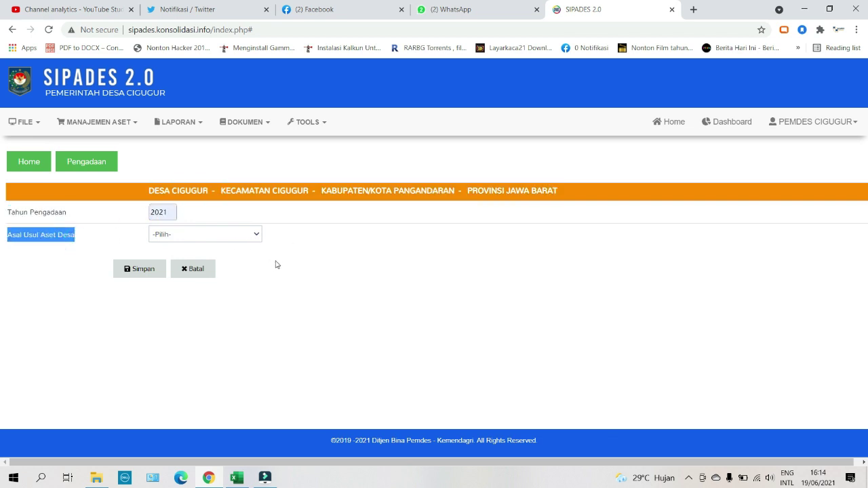
pyautogui.click(237, 234)
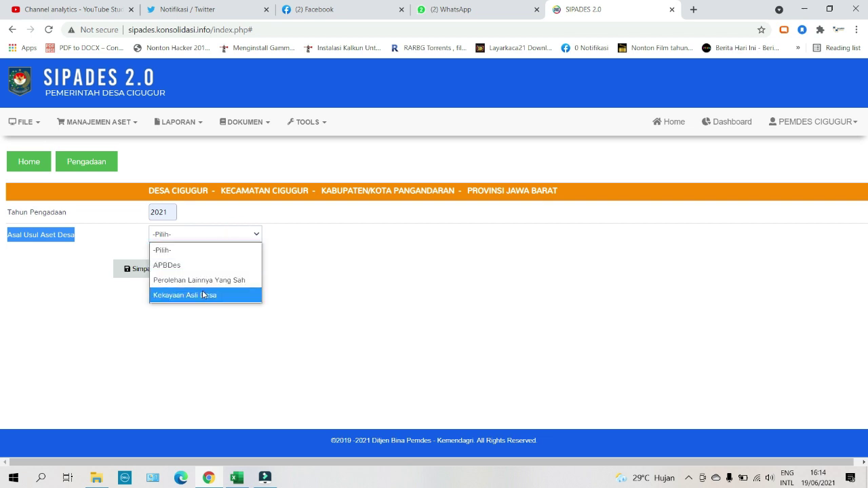
pyautogui.click(384, 323)
pyautogui.click(192, 236)
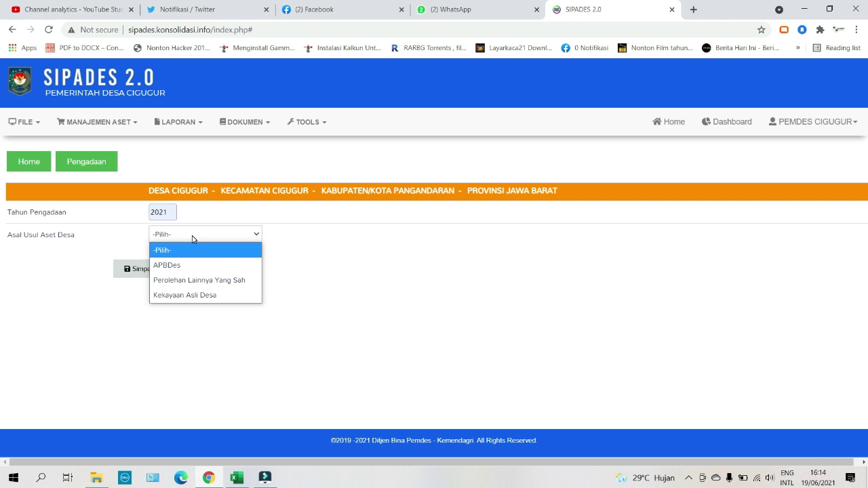
pyautogui.click(194, 266)
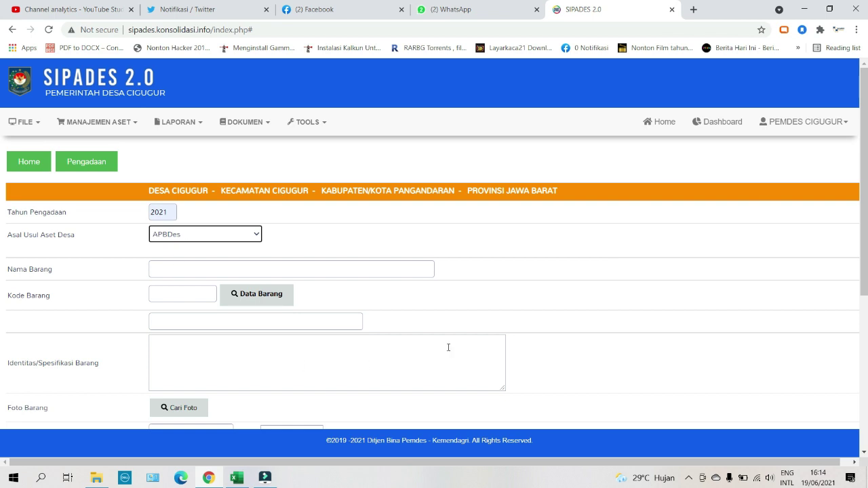
# Enter "Laptop" as the item name of the new procurement record.
pyautogui.scroll(-1, 308, 271)
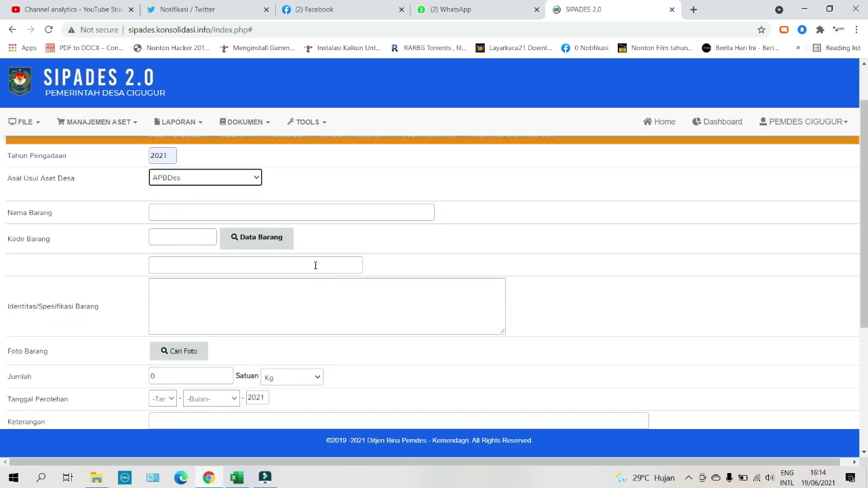
pyautogui.click(238, 211)
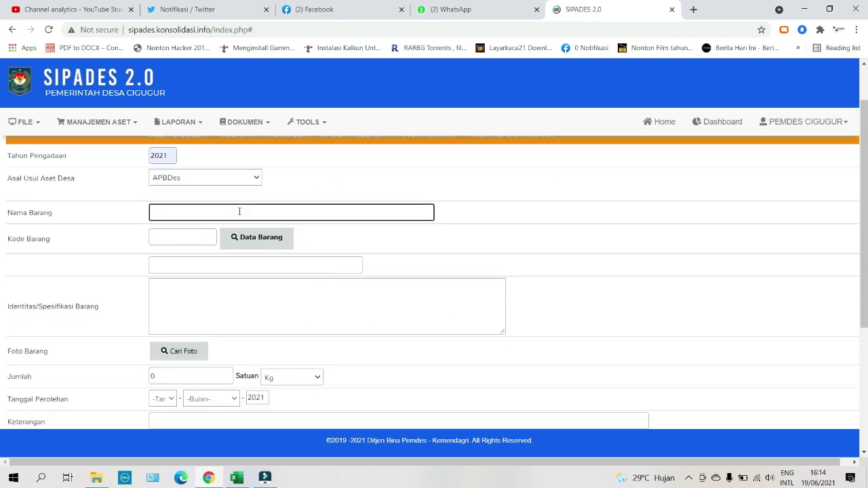
pyautogui.write('Laptop')
# Open the item data lookup for the item code and search it for "laptop".
pyautogui.click(192, 238)
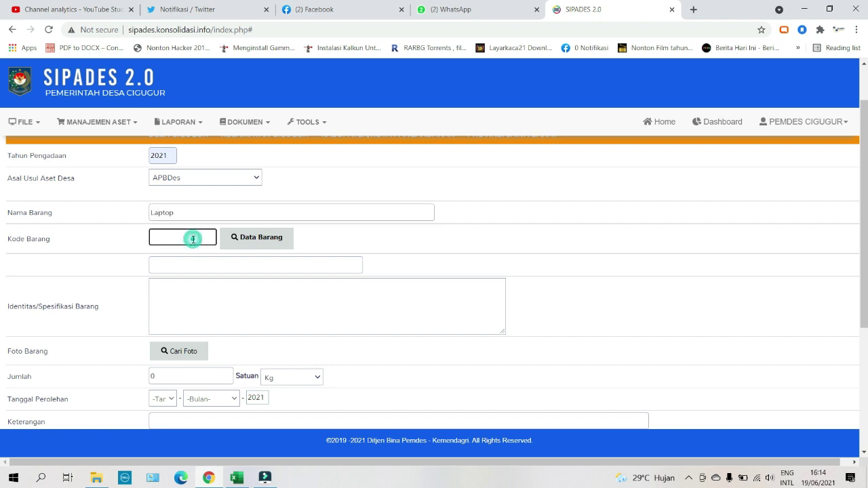
pyautogui.click(265, 237)
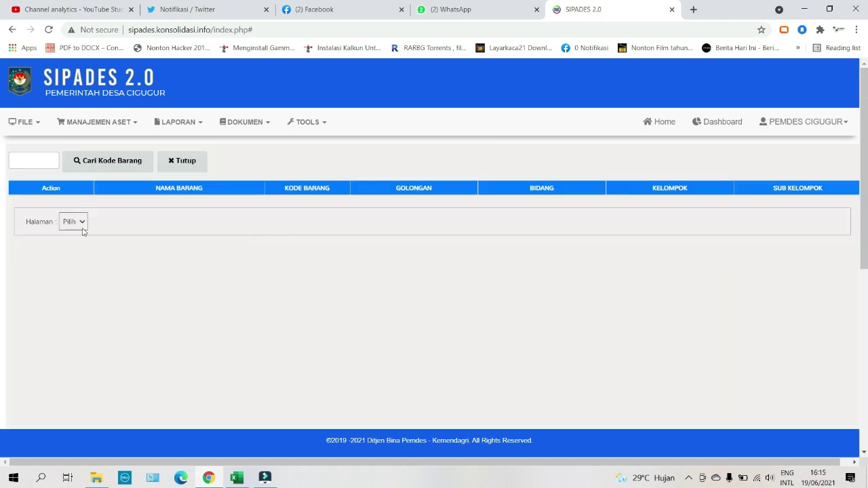
pyautogui.click(33, 160)
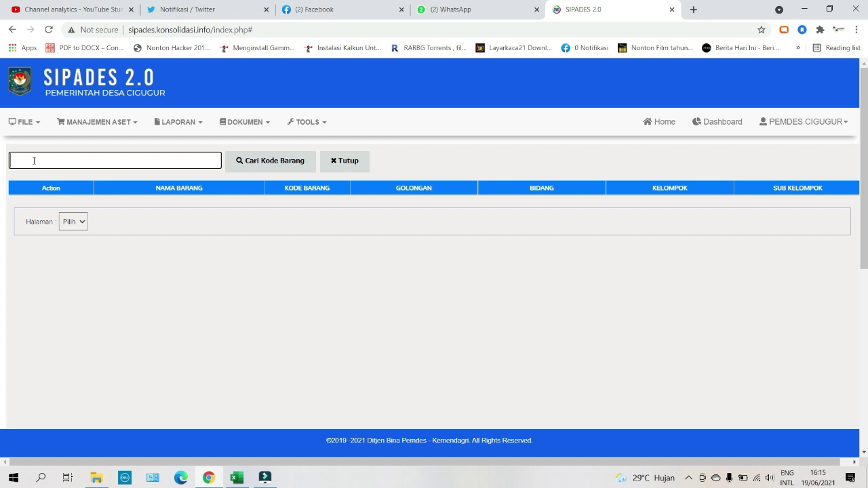
pyautogui.write('lap;top')
pyautogui.press('BackSpace')
pyautogui.press('BackSpace')
pyautogui.press('BackSpace')
pyautogui.press('BackSpace')
pyautogui.write('top')
pyautogui.click(257, 161)
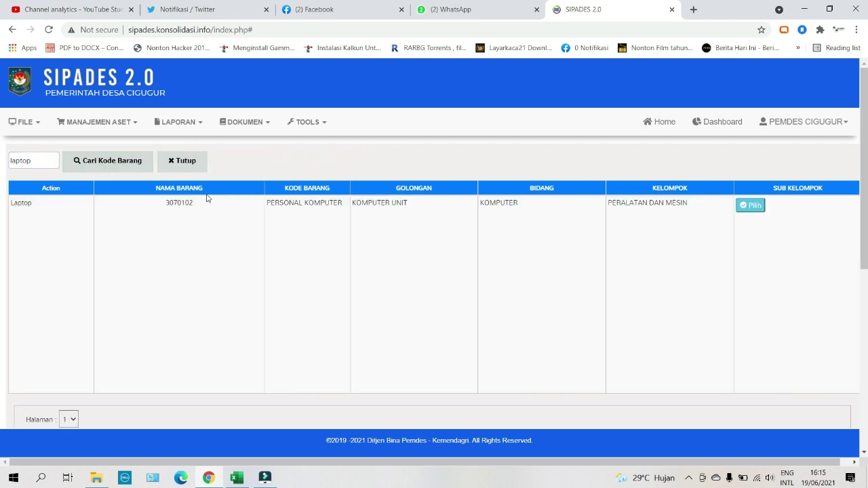
# Examine the laptop entry's classification in the item code search results, especially its main asset category.
pyautogui.click(351, 209)
pyautogui.tripleClick(688, 204)
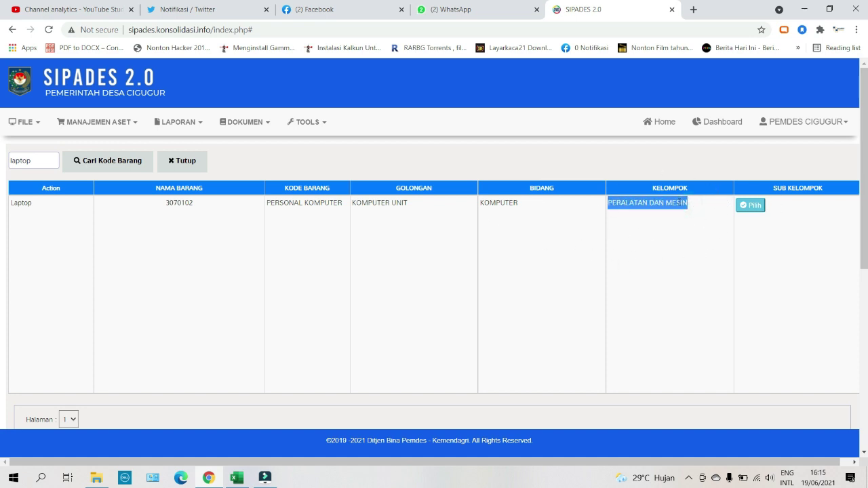
pyautogui.click(689, 206)
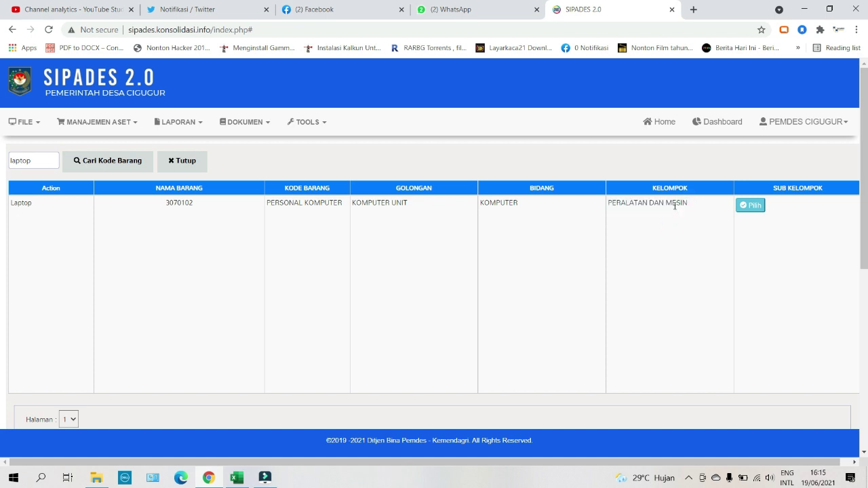
pyautogui.moveTo(693, 207); pyautogui.dragTo(608, 207)
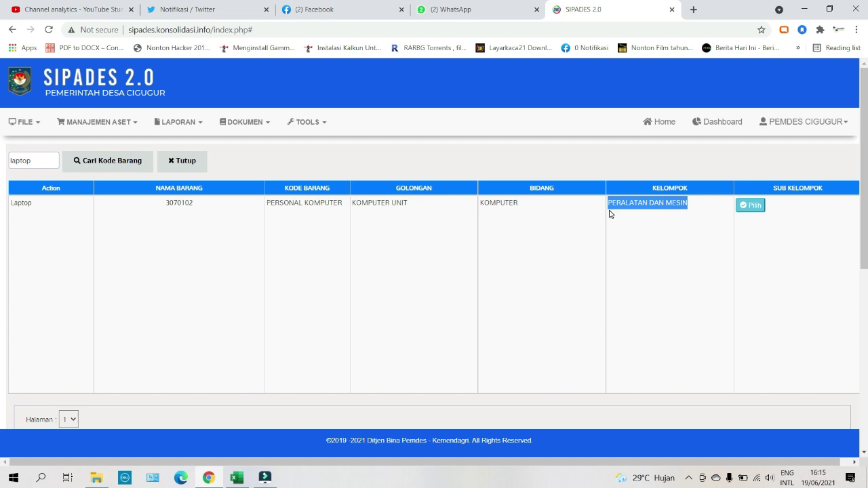
pyautogui.click(682, 204)
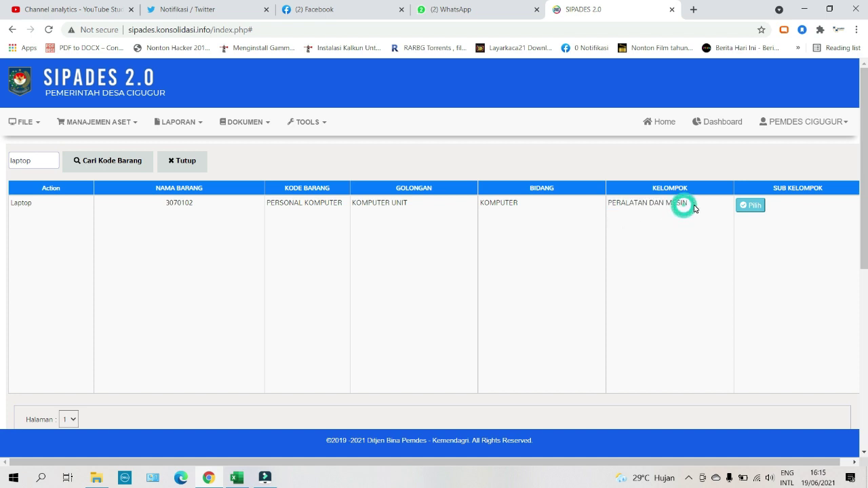
pyautogui.click(685, 203)
pyautogui.moveTo(686, 203); pyautogui.dragTo(612, 219)
pyautogui.click(682, 252)
pyautogui.moveTo(693, 205); pyautogui.dragTo(609, 211)
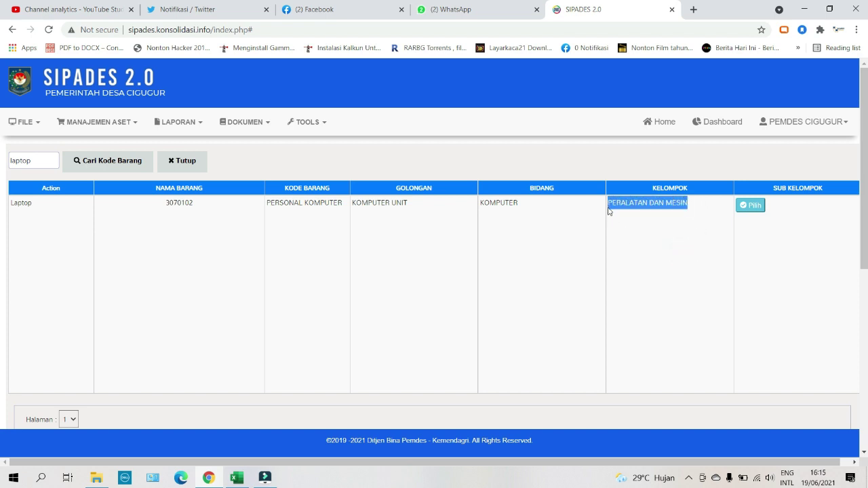
# Pick the Laptop entry as item code and enter specification "Laptop Asus Type X441 U Core i3 4GB DDR 1GB Graphics 512 SSD OS WIN 10 Home".
pyautogui.click(752, 206)
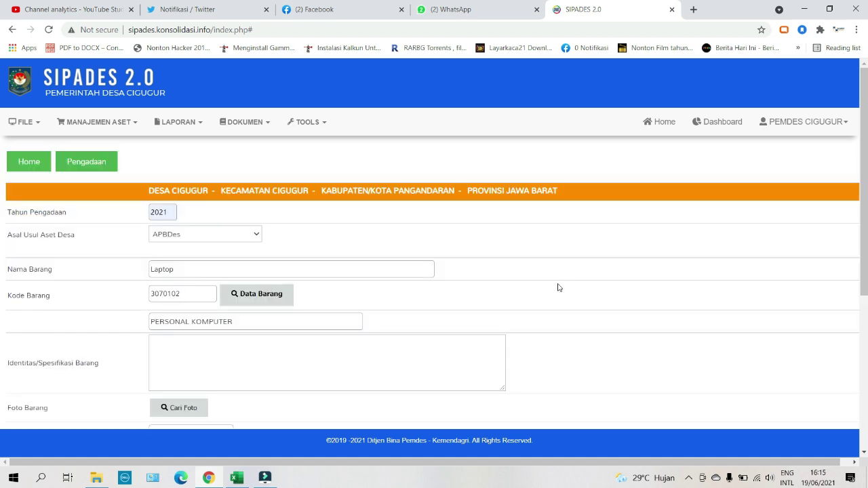
pyautogui.scroll(-3, 550, 291)
pyautogui.click(192, 247)
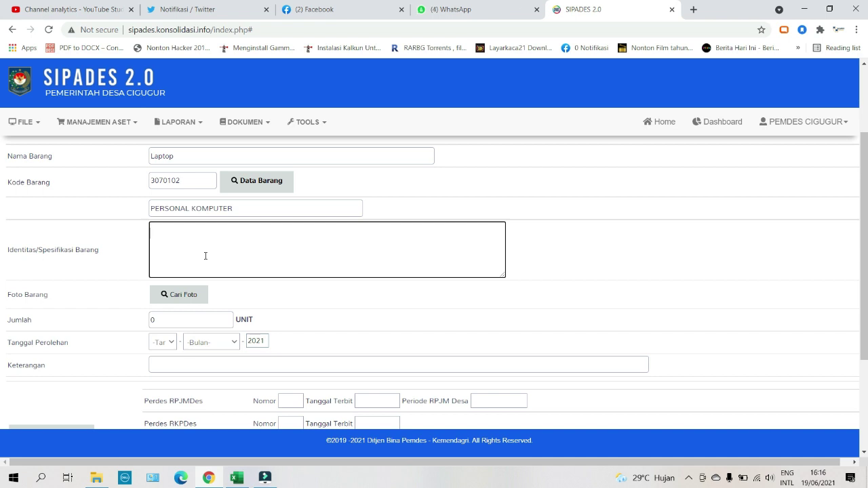
pyautogui.click(205, 255)
pyautogui.write('Laptop Asus Tyoe')
pyautogui.press('BackSpace')
pyautogui.press('BackSpace')
pyautogui.write('pe X441 U Core ')
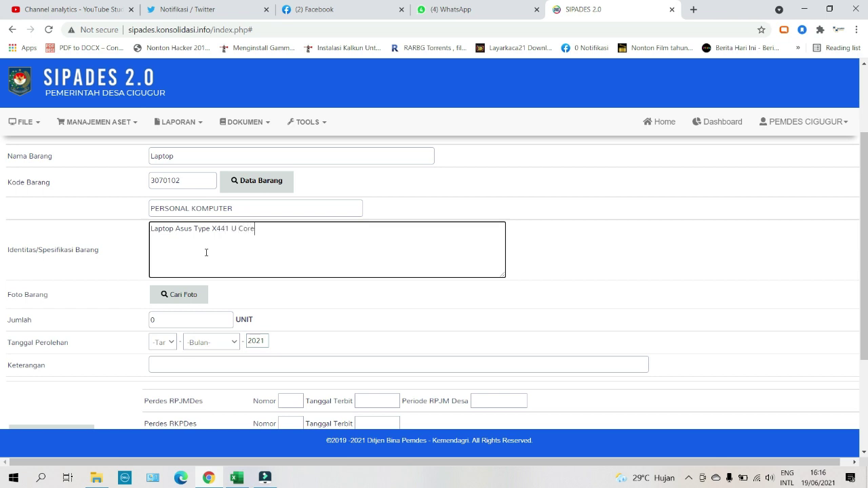
pyautogui.write('i3 4GB DDR 2GB Graphcics')
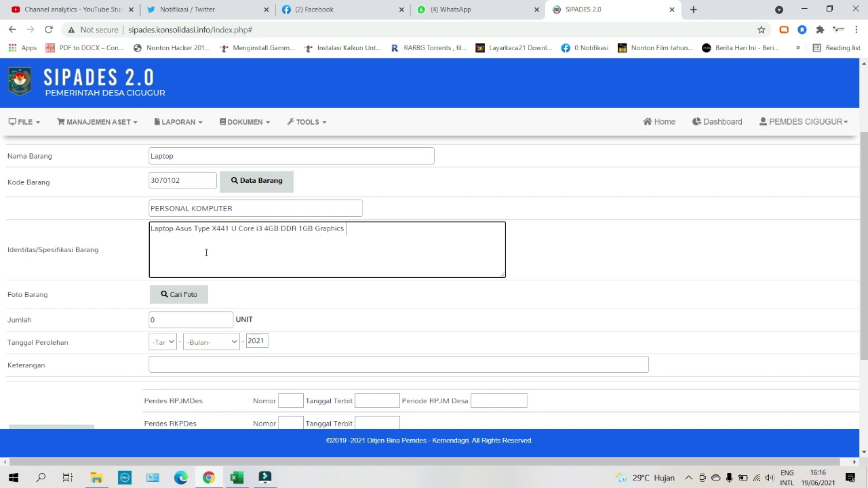
pyautogui.write('2')
pyautogui.press('BackSpace')
pyautogui.write('512 SSD OS WIN 10 Home')
pyautogui.click(568, 256)
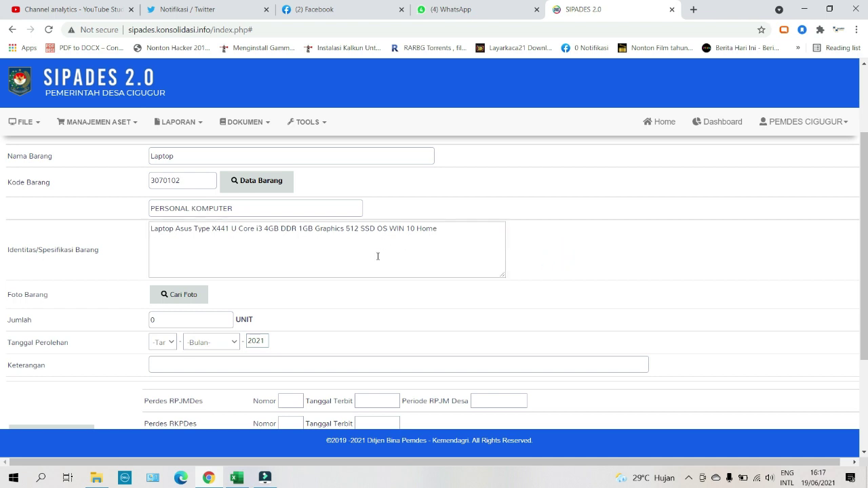
pyautogui.scroll(-1, 392, 276)
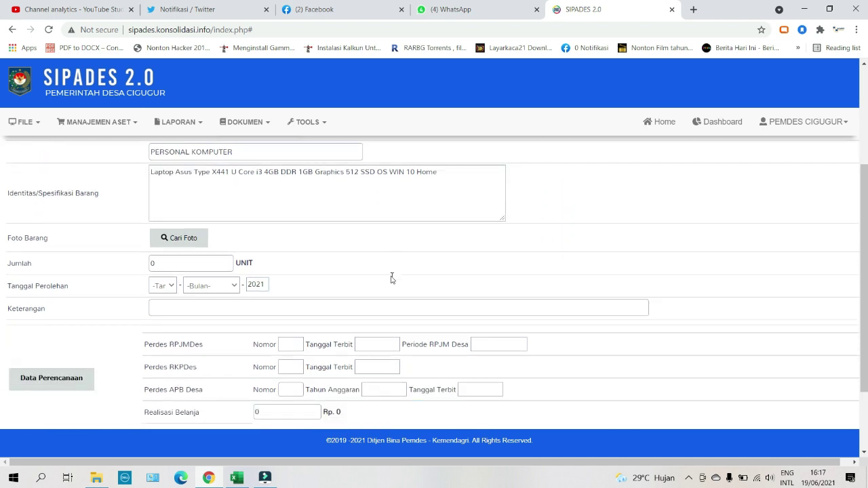
pyautogui.click(177, 246)
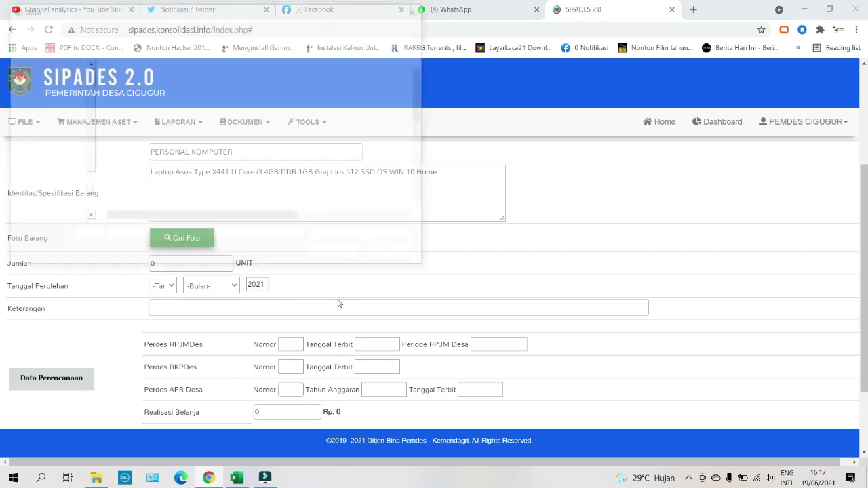
pyautogui.scroll(-5, 200, 200)
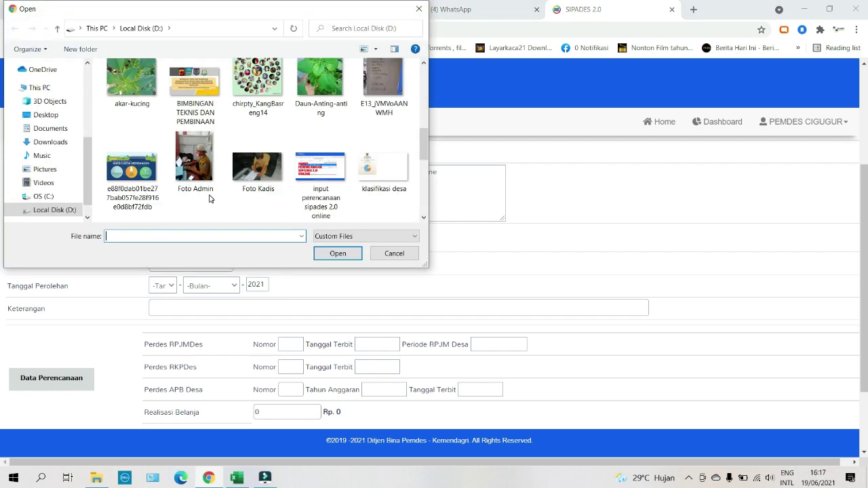
pyautogui.scroll(-1, 210, 199)
pyautogui.scroll(-3, 210, 198)
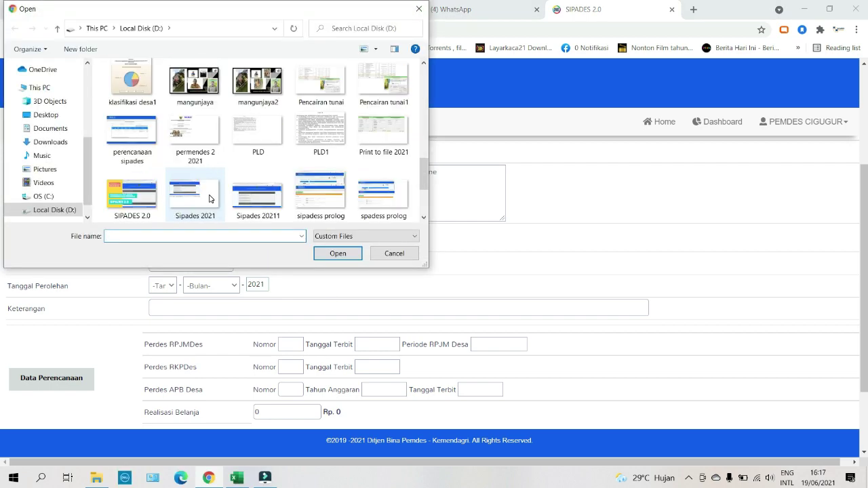
pyautogui.scroll(6, 210, 198)
pyautogui.scroll(1, 210, 198)
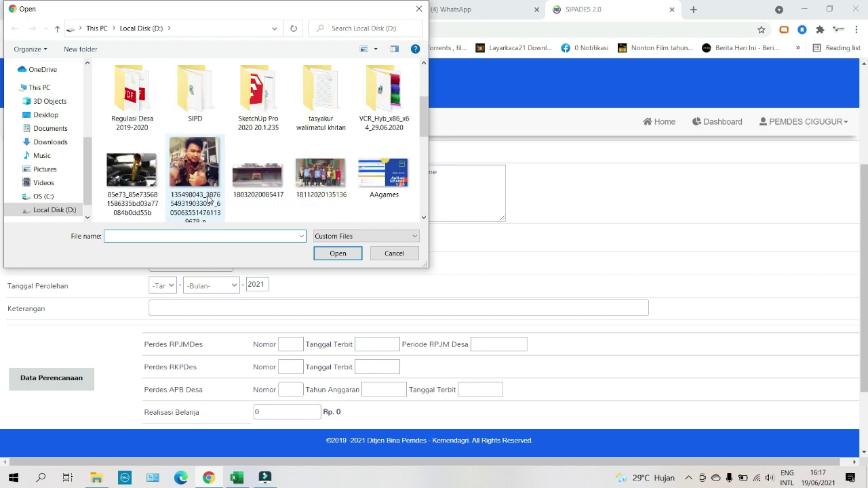
pyautogui.click(128, 177)
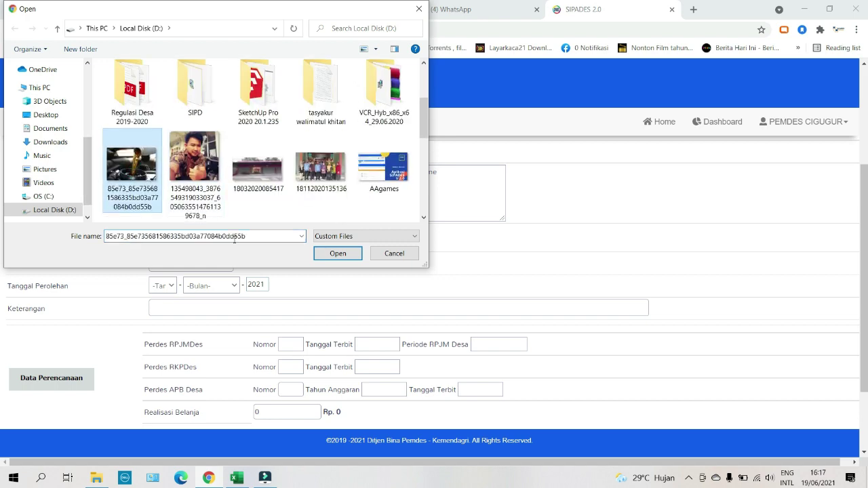
pyautogui.click(328, 253)
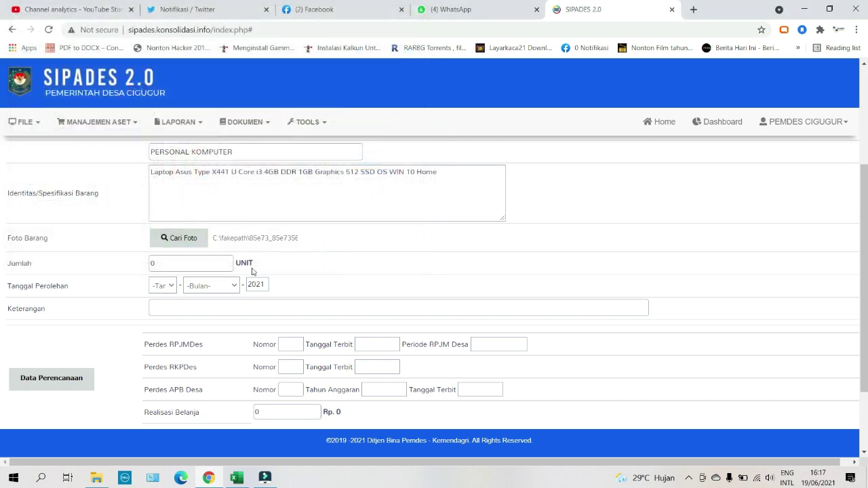
# Set the quantity to 2 units and the acquisition date to 18 June 2021.
pyautogui.scroll(-1, 256, 248)
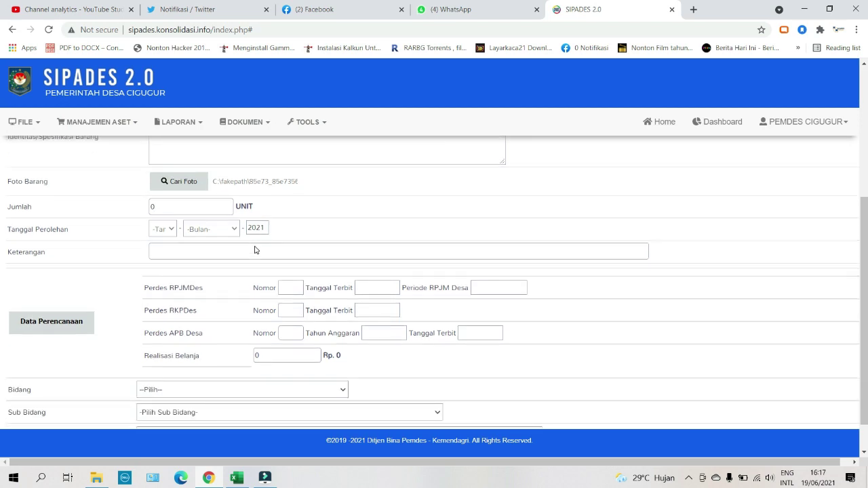
pyautogui.doubleClick(165, 210)
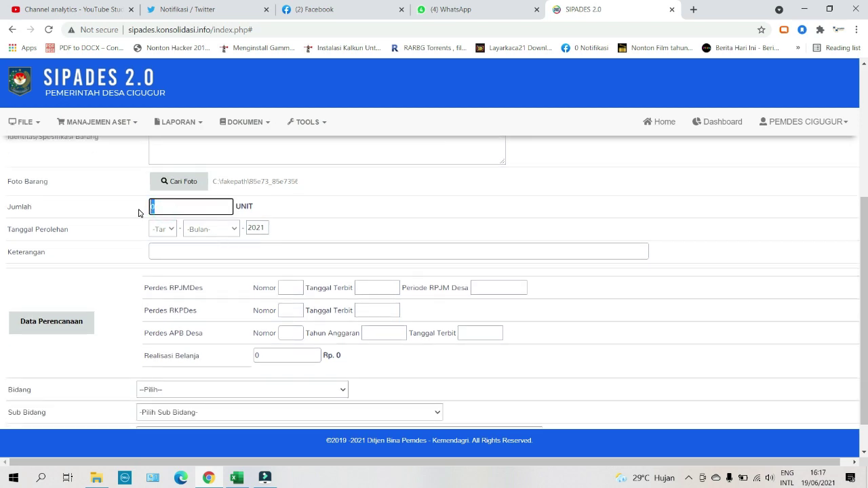
pyautogui.write('2')
pyautogui.click(167, 230)
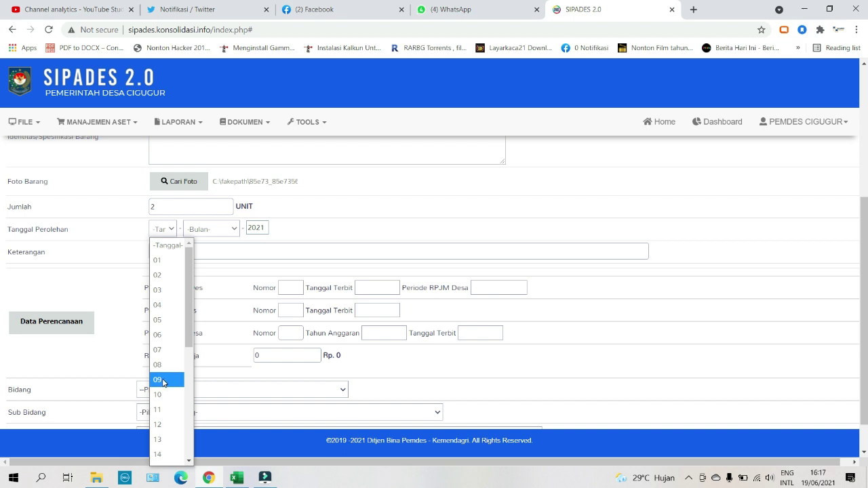
pyautogui.scroll(-5, 161, 379)
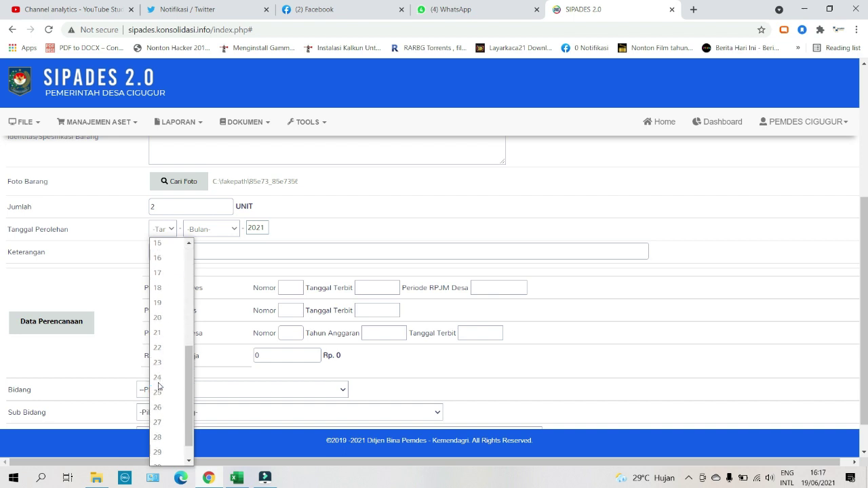
pyautogui.click(158, 288)
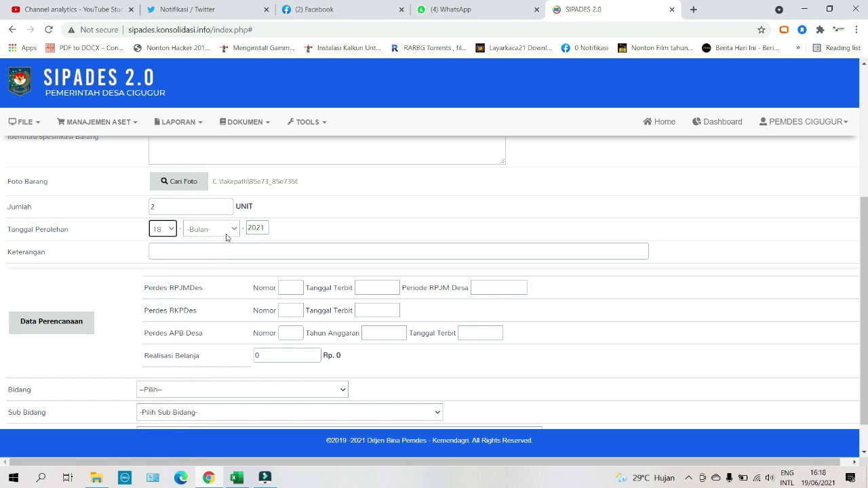
pyautogui.click(226, 235)
pyautogui.click(203, 335)
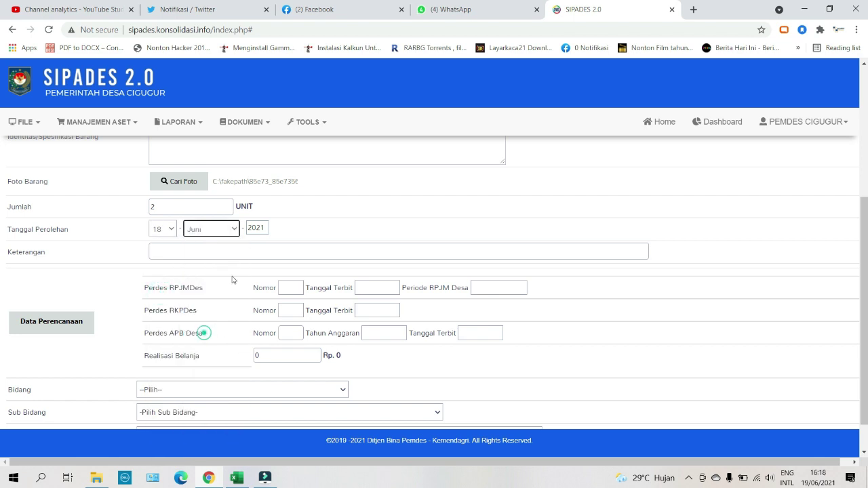
pyautogui.click(222, 252)
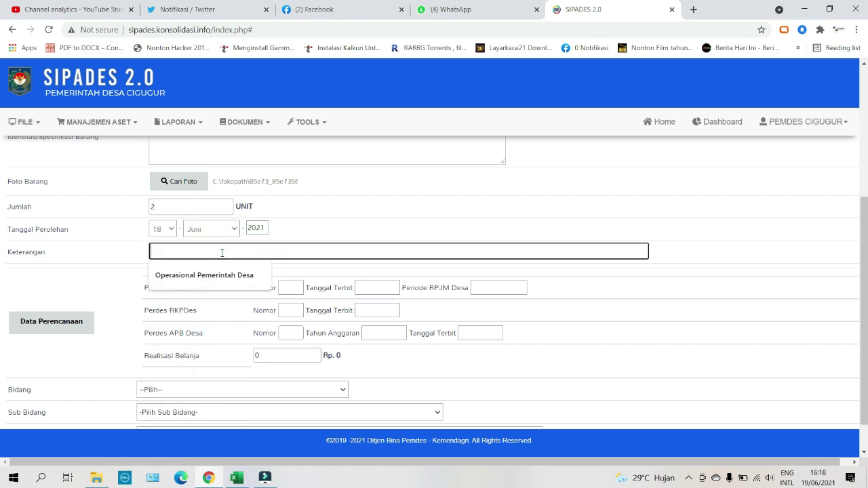
pyautogui.click(382, 220)
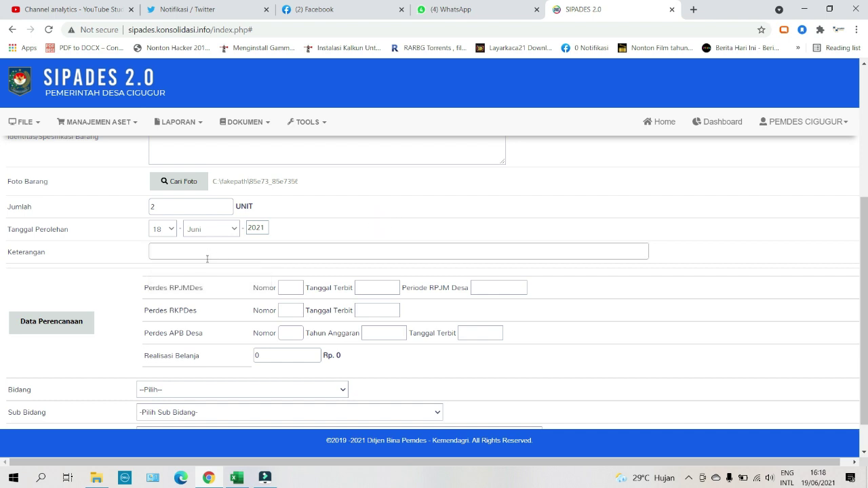
pyautogui.scroll(-2, 208, 258)
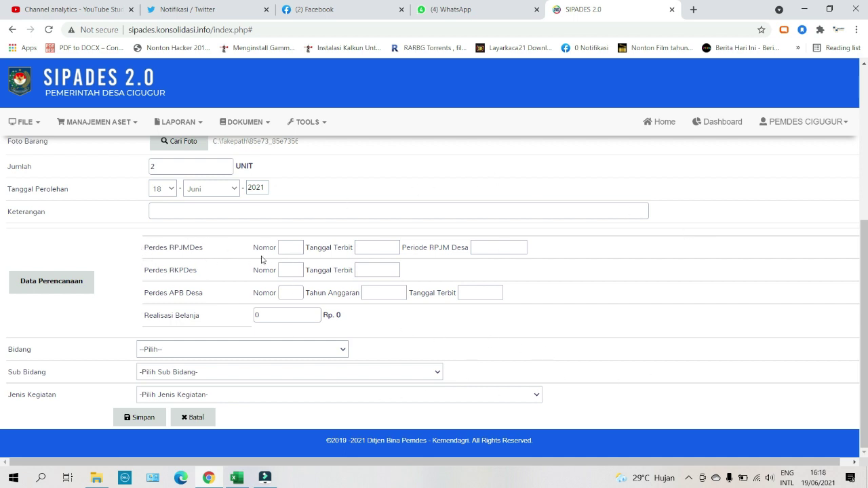
pyautogui.click(287, 250)
pyautogui.click(368, 250)
pyautogui.click(476, 248)
pyautogui.moveTo(31, 138)
pyautogui.moveTo(27, 159)
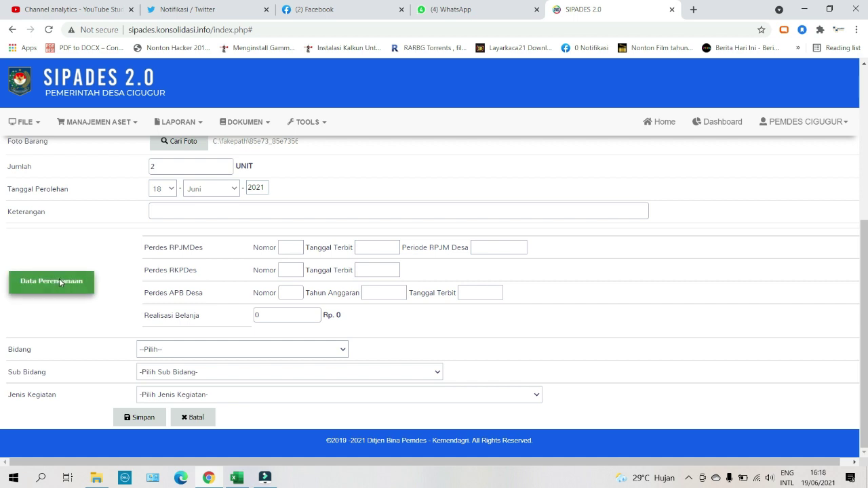
pyautogui.moveTo(98, 122)
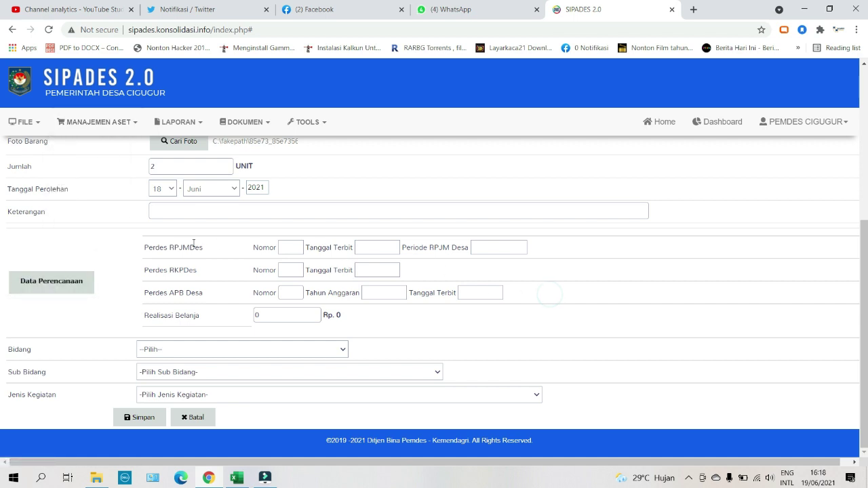
# Link the planning data of field 01 Penyelenggaraan Pemerintahan Desa by choosing the activity Penyediaan Sarana (Aset Tetap) Perkantoran/Pemerintahan.
pyautogui.click(81, 286)
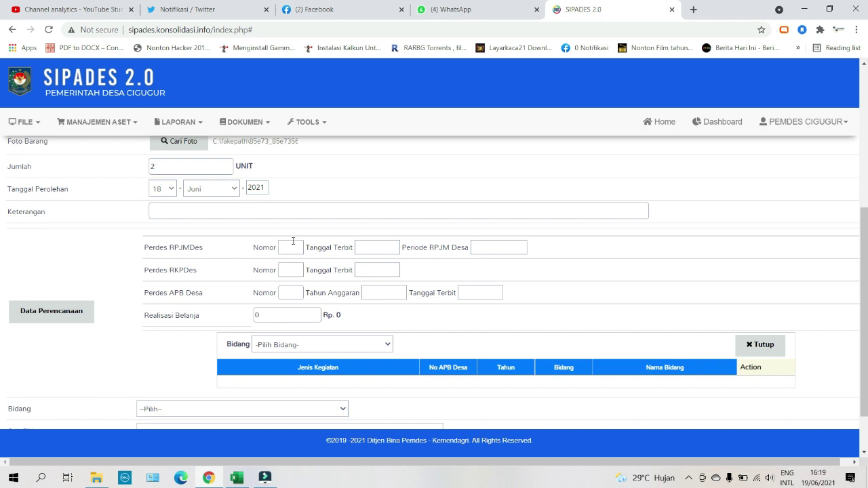
pyautogui.click(348, 347)
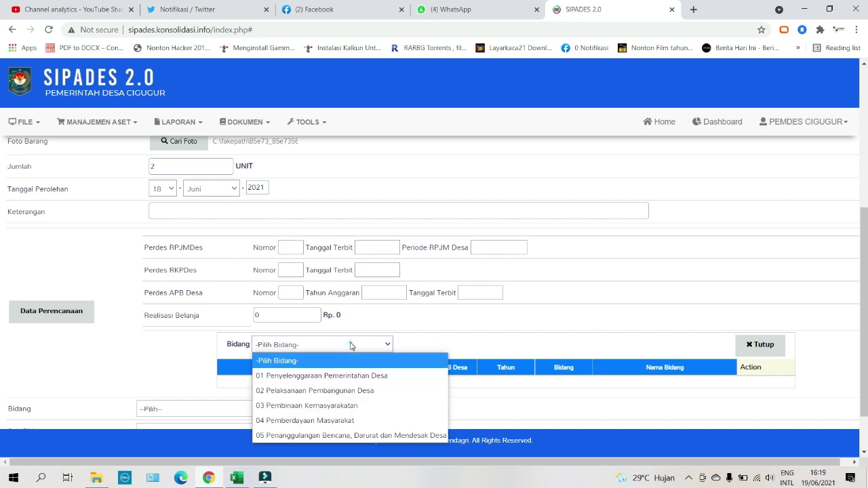
pyautogui.click(330, 379)
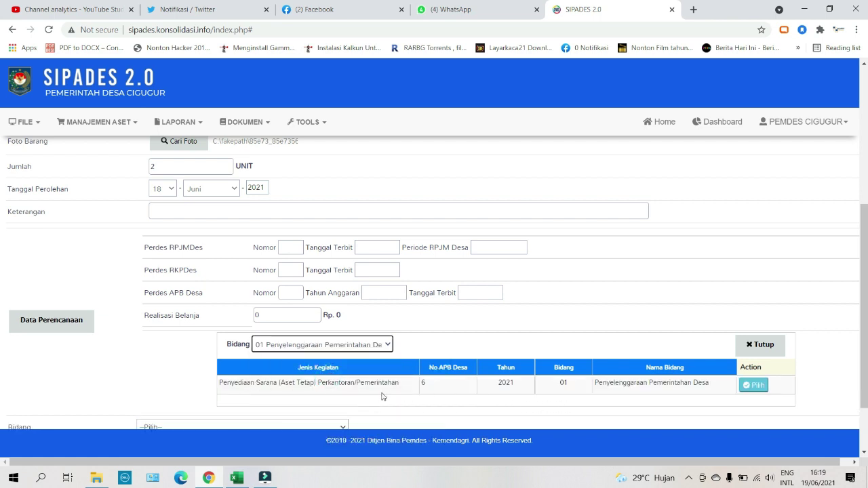
pyautogui.scroll(-2, 428, 357)
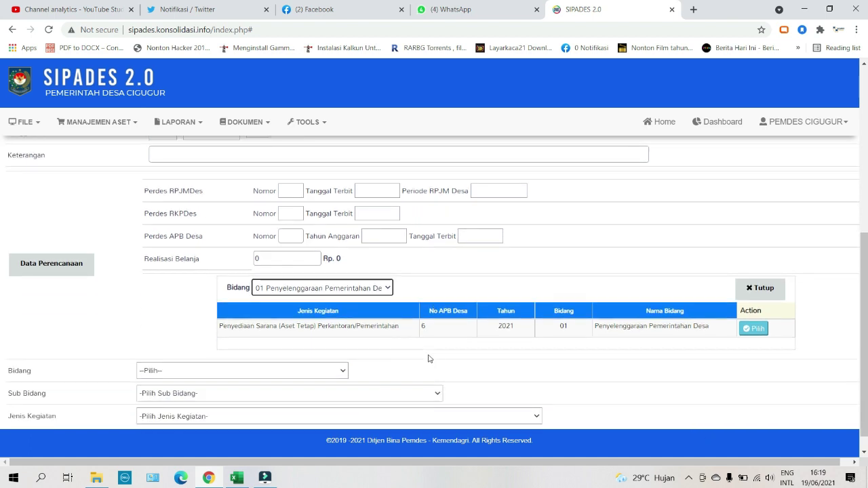
pyautogui.click(754, 328)
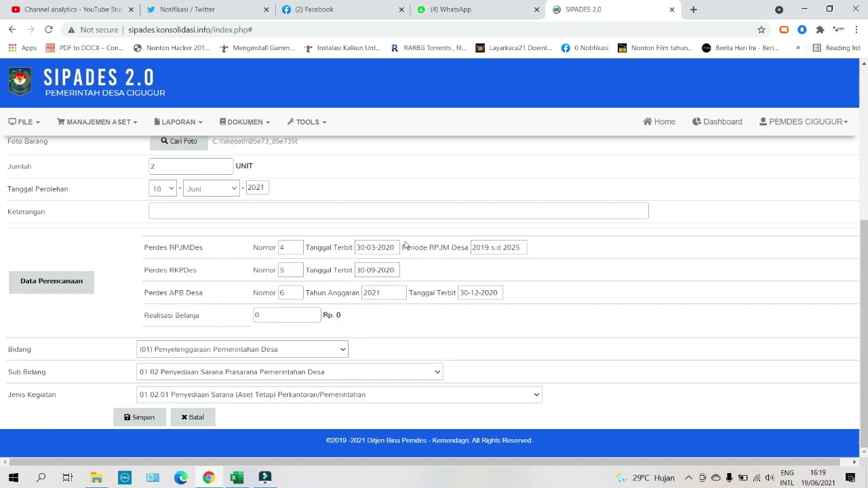
# Set the realised spending (Realisasi Belanja) to 19000000 and try to save the procurement record.
pyautogui.scroll(1, 388, 322)
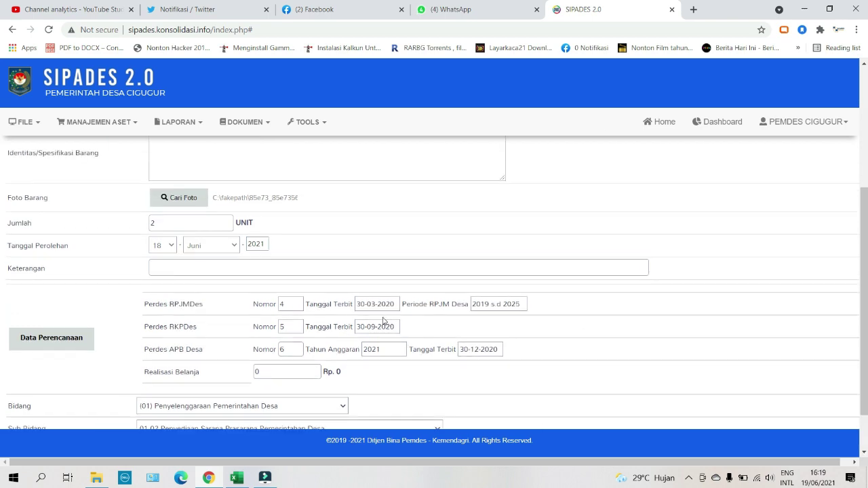
pyautogui.scroll(1, 384, 323)
pyautogui.scroll(-2, 372, 316)
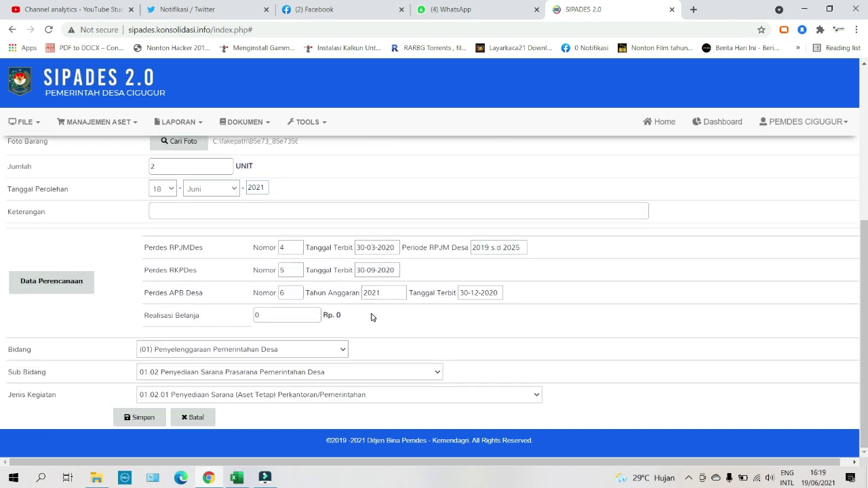
pyautogui.click(263, 314)
pyautogui.scroll(2, 326, 273)
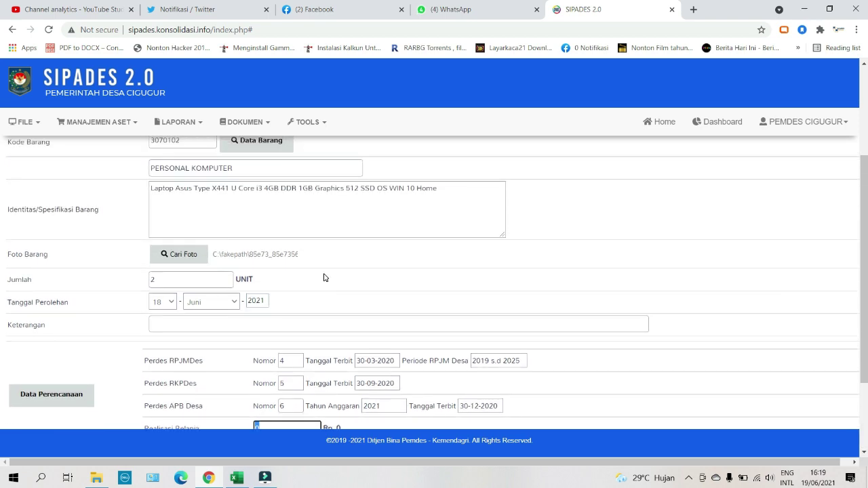
pyautogui.scroll(-2, 324, 278)
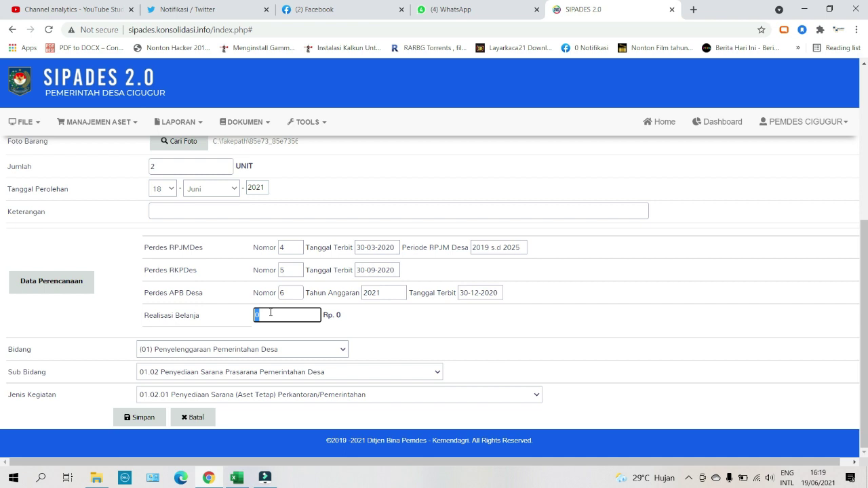
pyautogui.write('19000000')
pyautogui.click(445, 329)
pyautogui.click(155, 419)
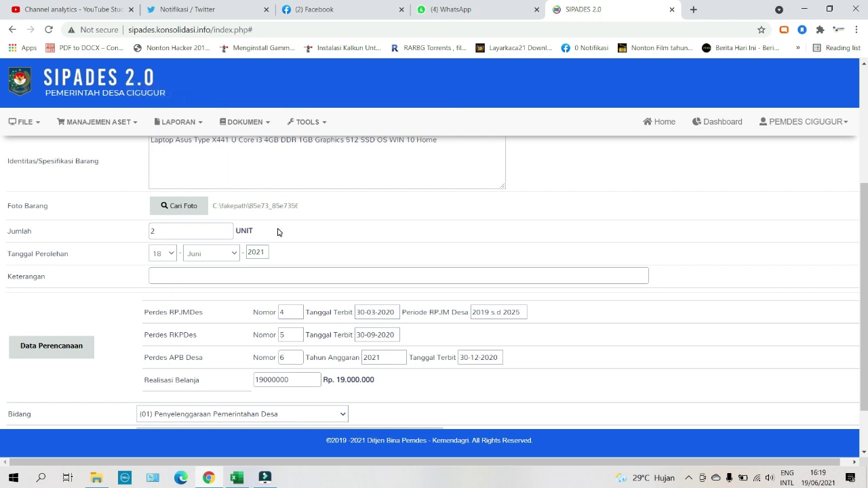
pyautogui.scroll(-1, 277, 232)
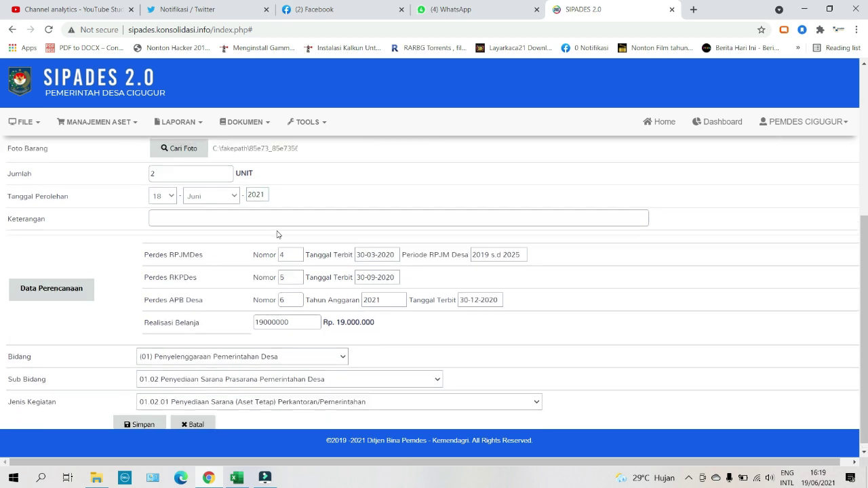
pyautogui.scroll(3, 277, 234)
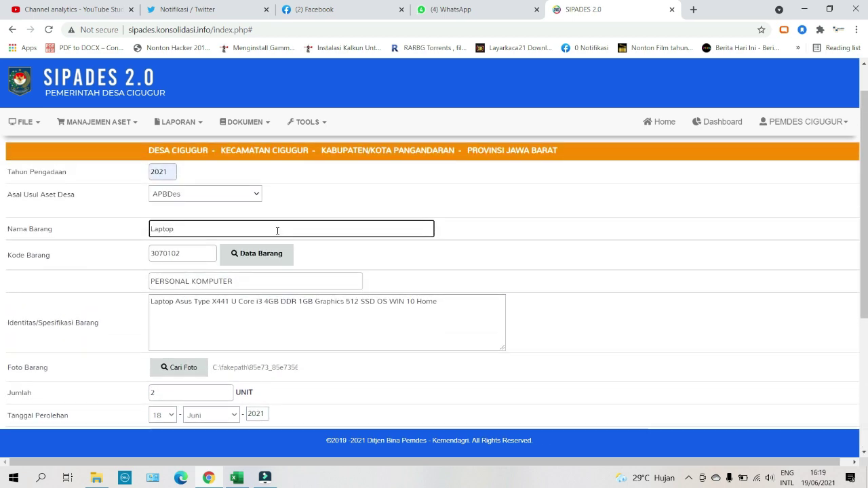
# Fill in the Keterangan with Operasional Pemerintah Desa and try to save the procurement record.
pyautogui.scroll(-3, 278, 231)
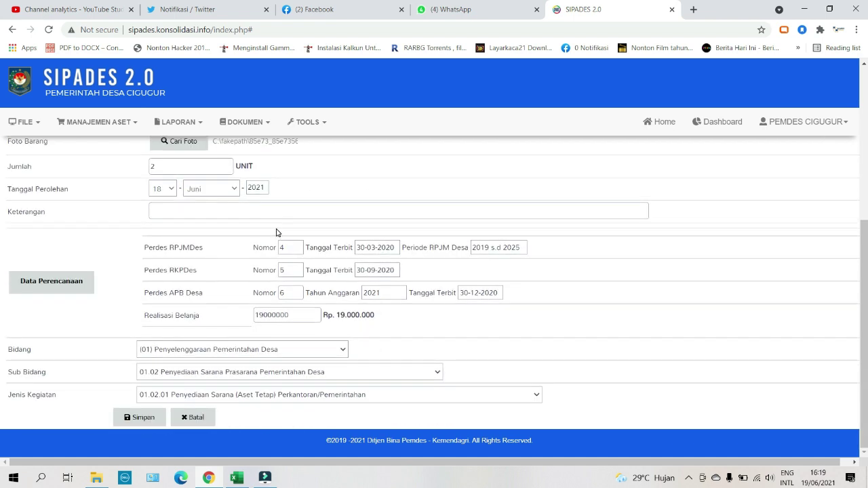
pyautogui.click(135, 416)
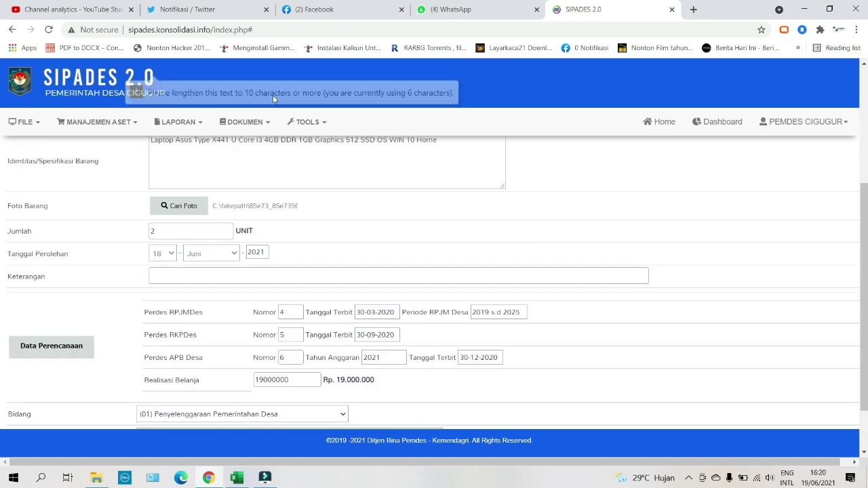
pyautogui.click(208, 275)
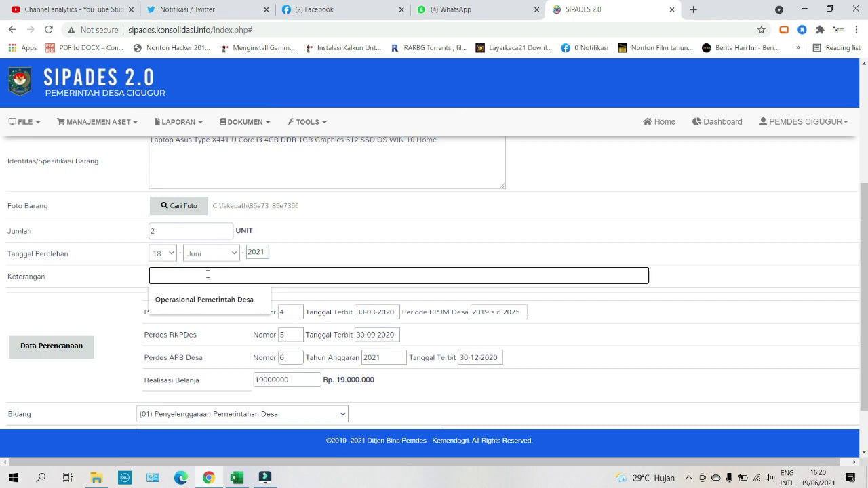
pyautogui.click(197, 309)
pyautogui.scroll(-2, 242, 248)
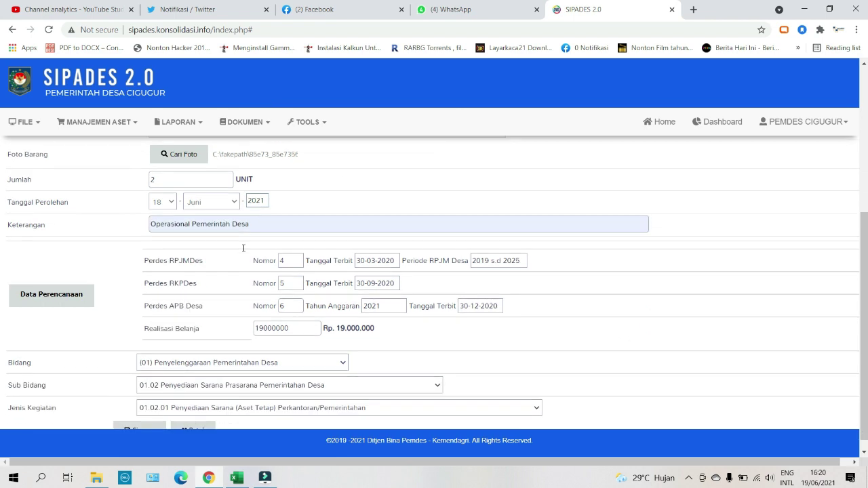
pyautogui.click(139, 417)
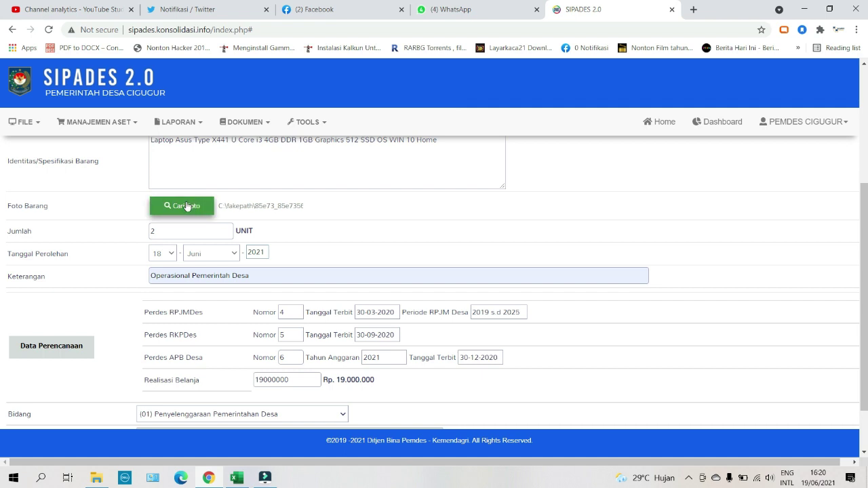
# Try to save the procurement record with the item name (Nama Barang) extended to Laptop PC.
pyautogui.scroll(1, 290, 167)
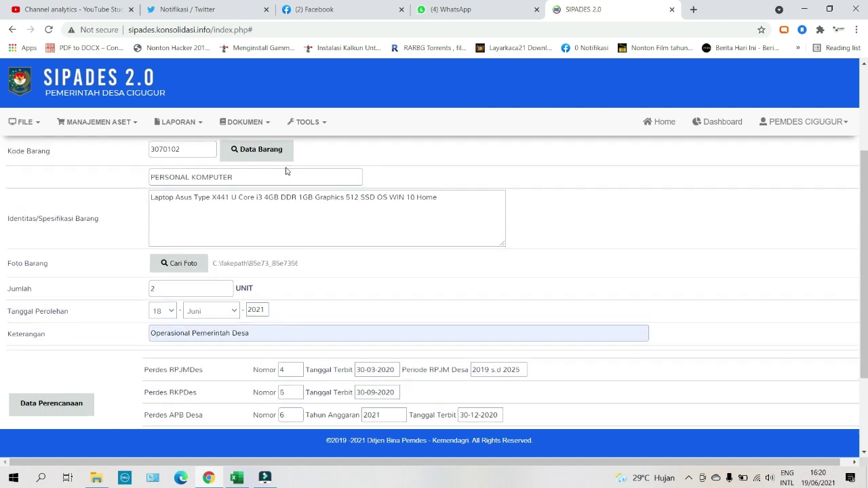
pyautogui.scroll(1, 289, 170)
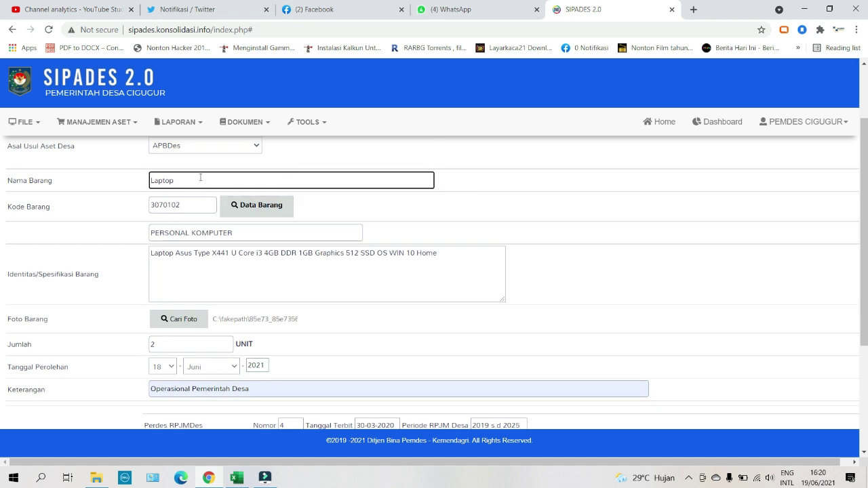
pyautogui.write('PC')
pyautogui.scroll(-3, 200, 178)
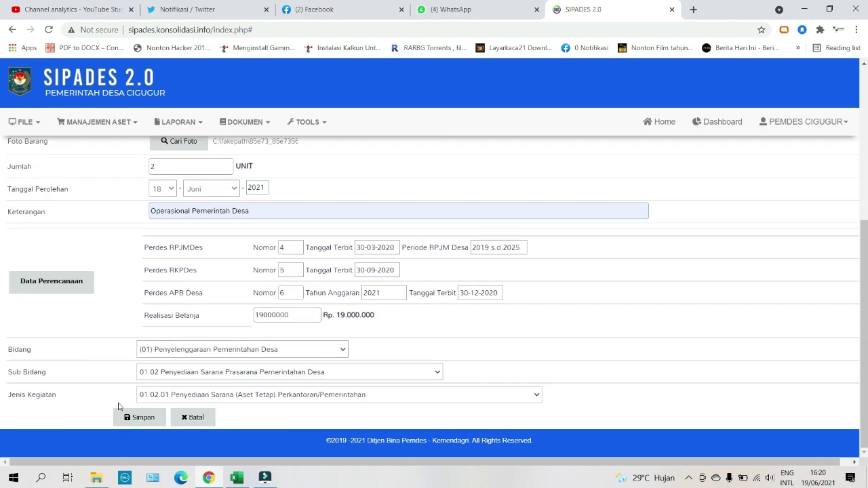
pyautogui.click(139, 417)
# Replace the item name (Nama Barang) with Personal Komputer and save the procurement record.
pyautogui.scroll(1, 210, 304)
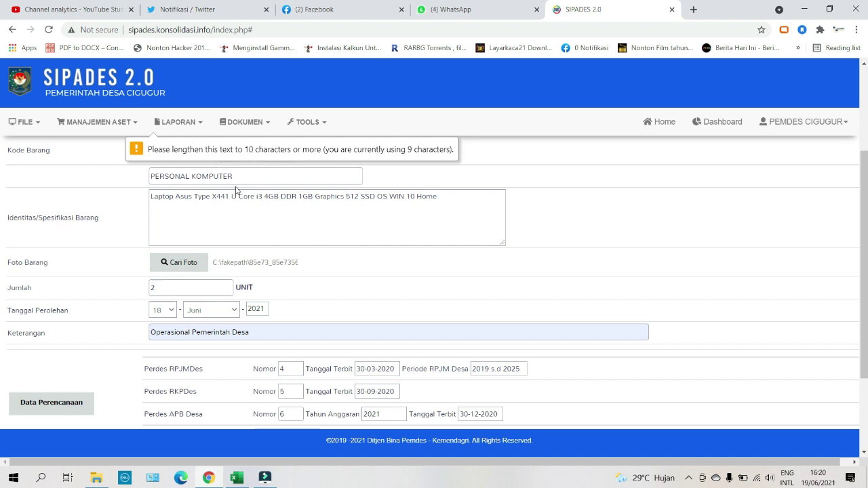
pyautogui.scroll(2, 236, 191)
pyautogui.click(198, 273)
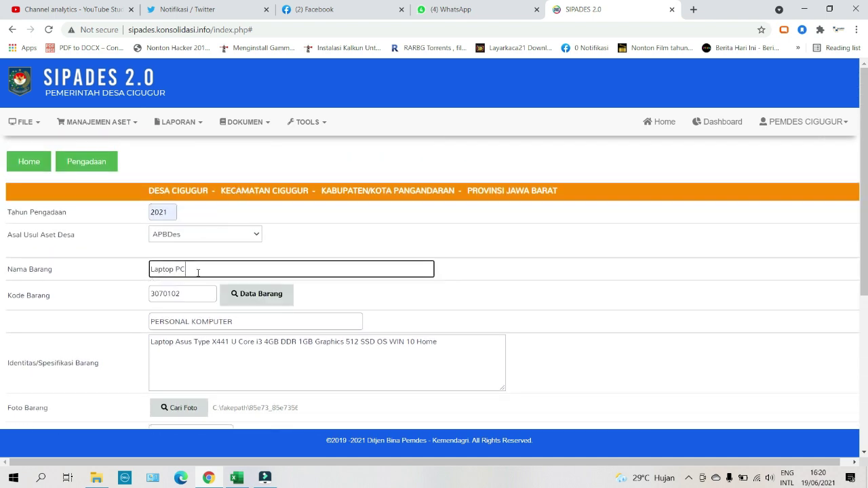
pyautogui.moveTo(192, 269); pyautogui.dragTo(124, 271)
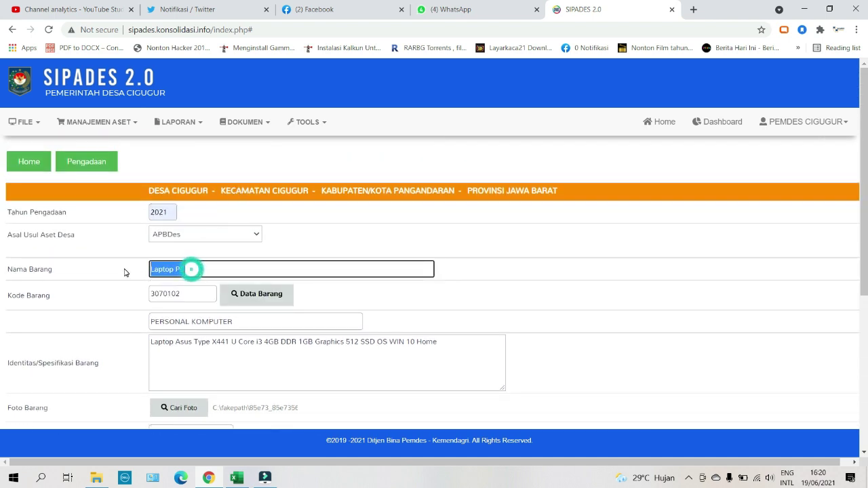
pyautogui.write('Pers')
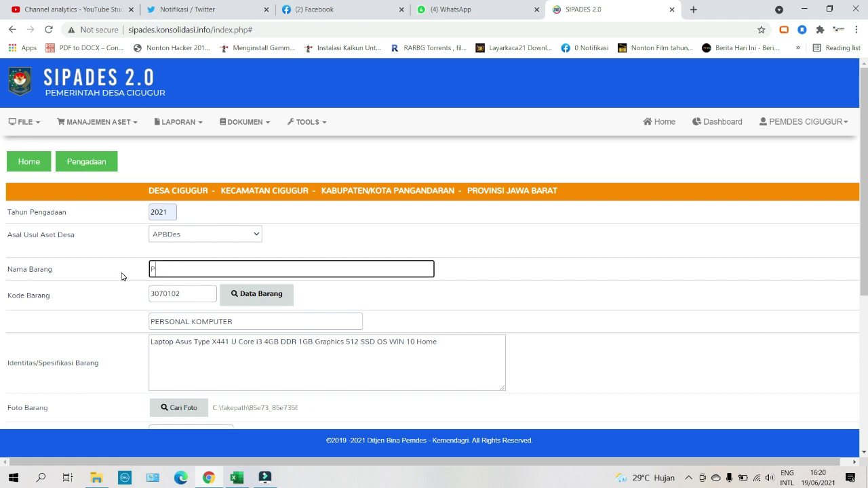
pyautogui.write('onal Komputer')
pyautogui.scroll(-4, 111, 287)
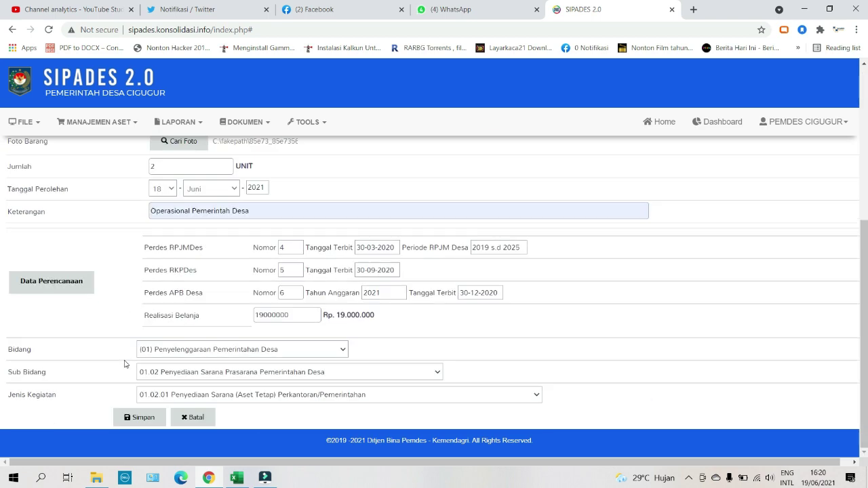
pyautogui.click(128, 421)
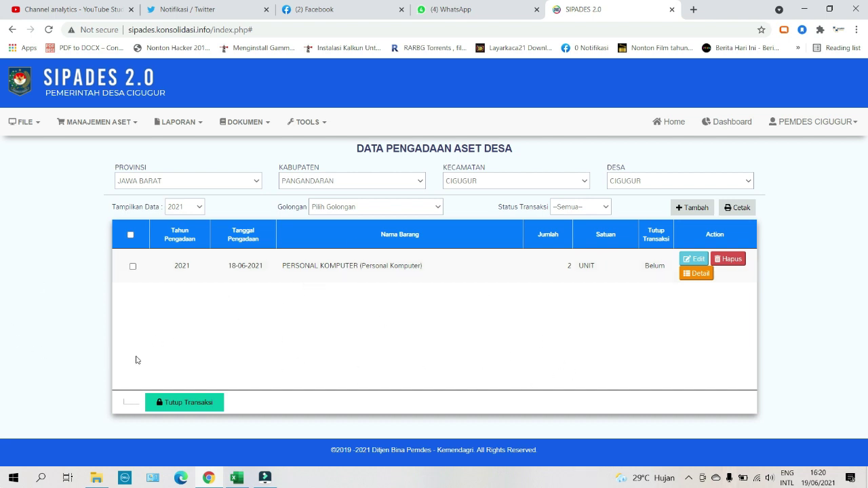
# Mark the Personal Komputer record in the 2021 village asset procurement list.
pyautogui.click(132, 266)
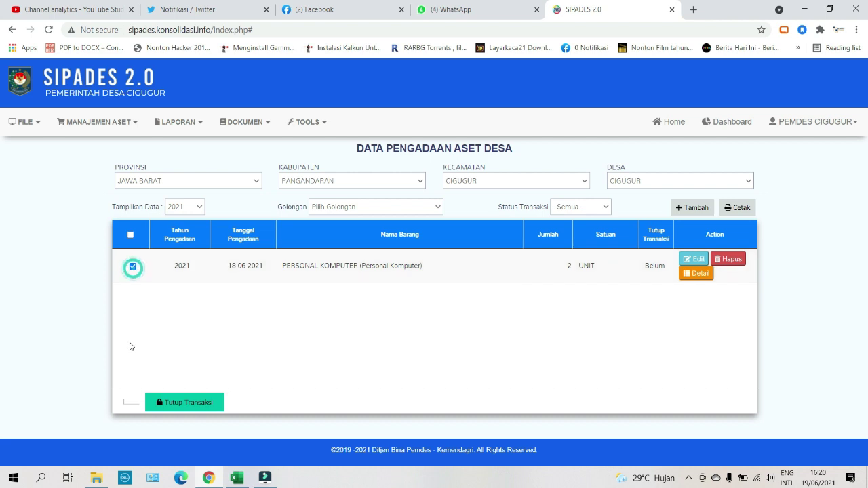
pyautogui.click(182, 404)
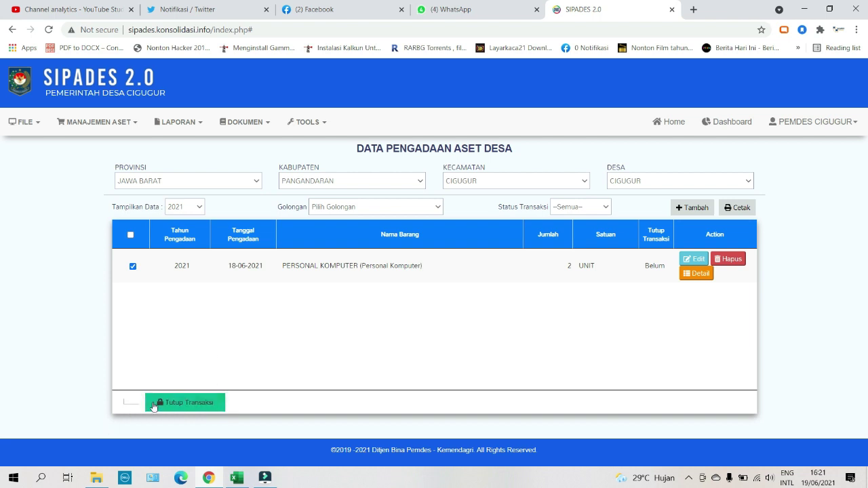
# Examine the full details of the Personal Komputer procurement, from its planning data to the attached photo, and close them.
pyautogui.click(708, 276)
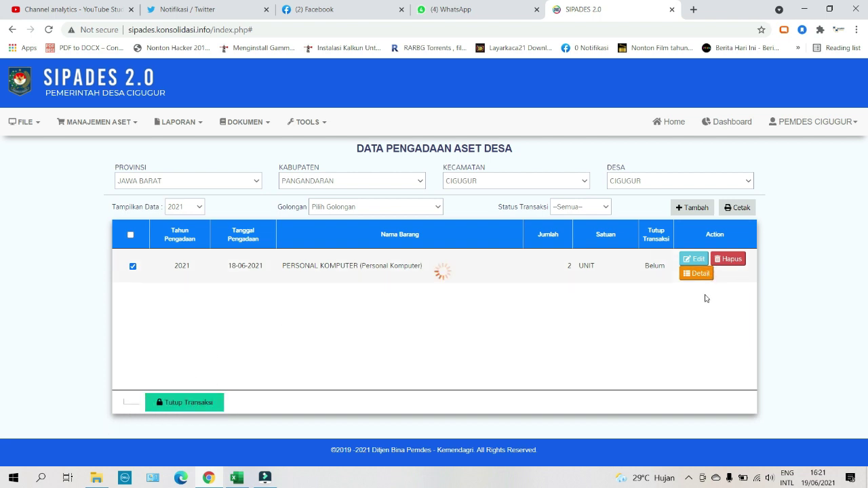
pyautogui.scroll(-3, 439, 146)
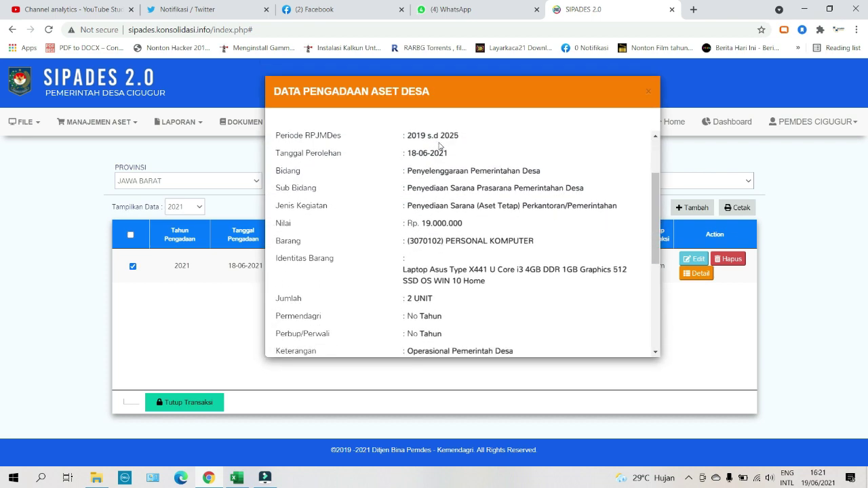
pyautogui.scroll(-2, 439, 145)
pyautogui.scroll(3, 558, 278)
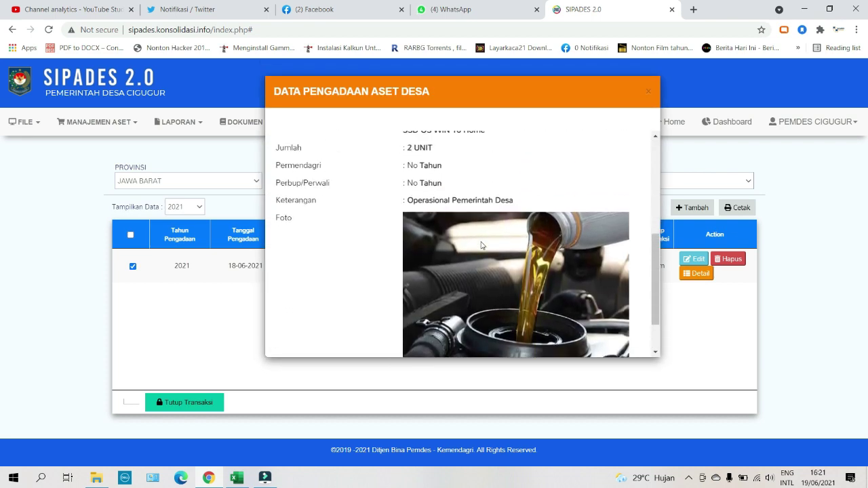
pyautogui.scroll(3, 557, 278)
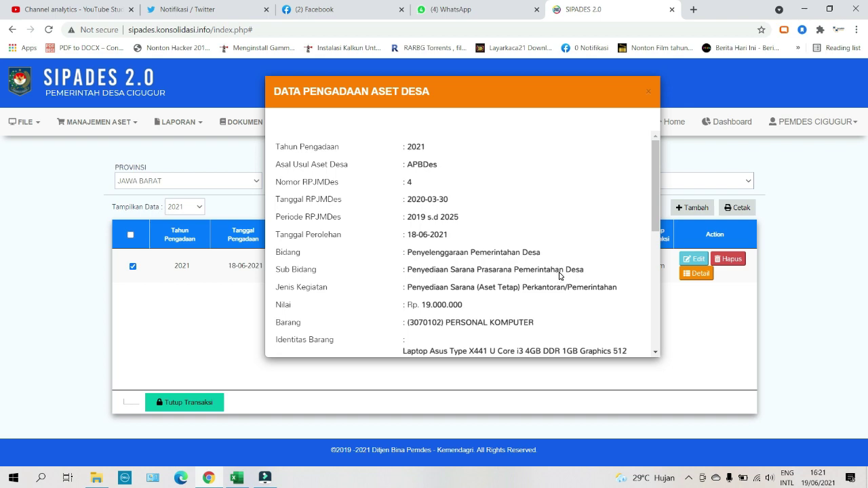
pyautogui.scroll(-2, 560, 274)
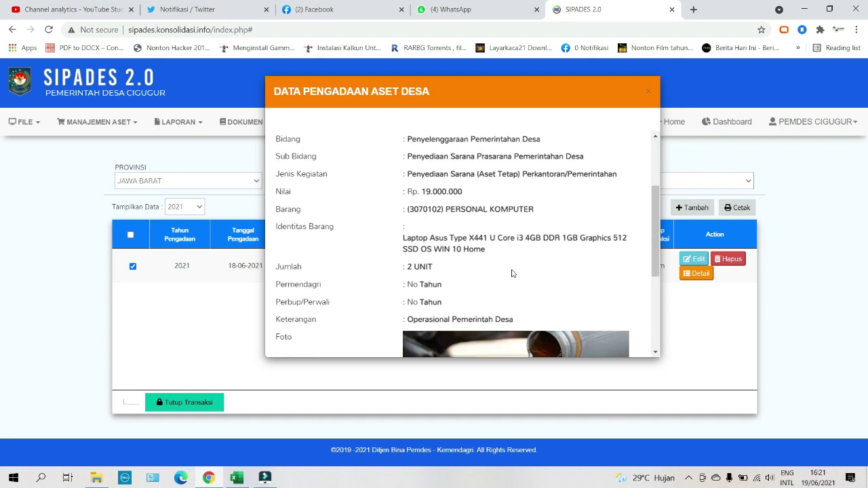
pyautogui.scroll(2, 512, 271)
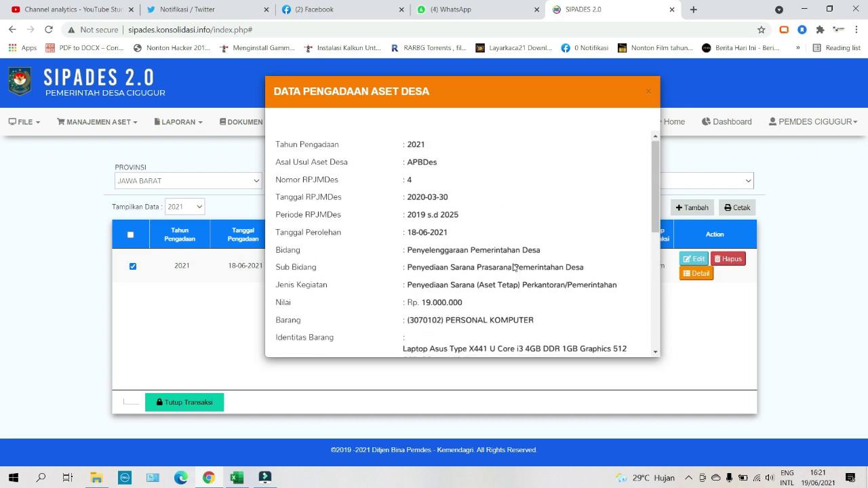
pyautogui.scroll(-4, 513, 267)
pyautogui.scroll(-1, 512, 263)
pyautogui.scroll(5, 512, 263)
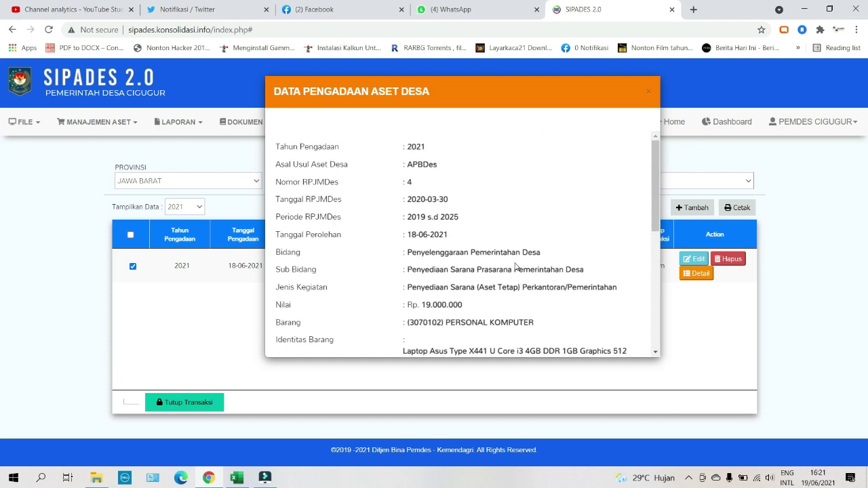
pyautogui.scroll(-2, 515, 267)
pyautogui.scroll(-3, 515, 267)
pyautogui.scroll(4, 515, 266)
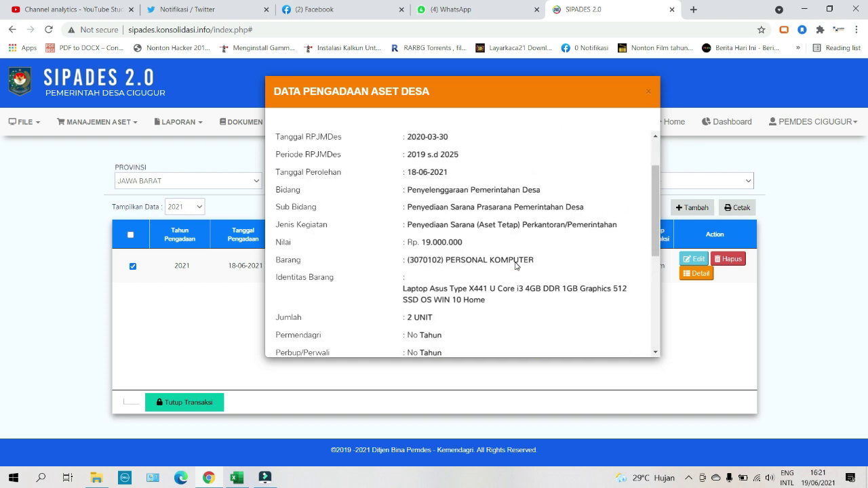
pyautogui.scroll(1, 515, 266)
pyautogui.scroll(-4, 515, 266)
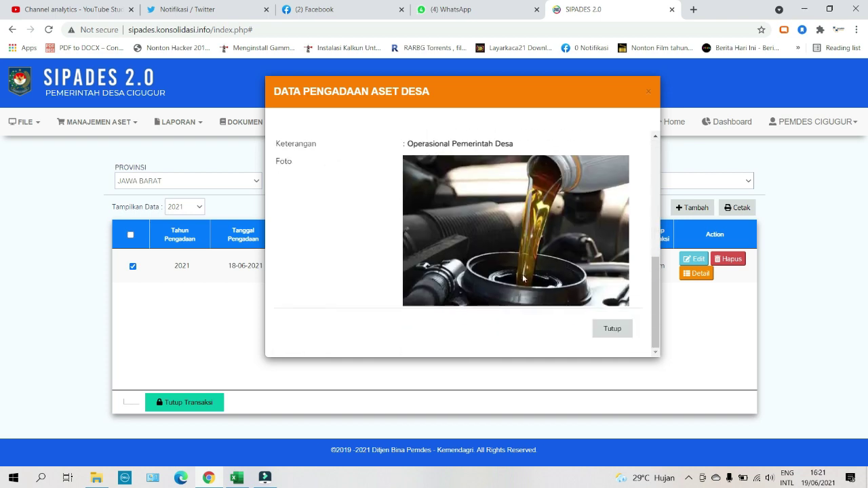
pyautogui.click(609, 330)
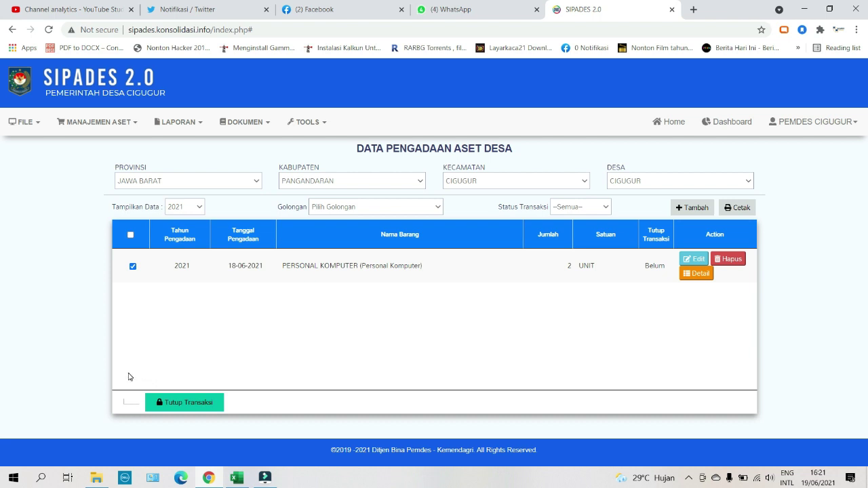
# Close the transaction (Tutup Transaksi) of the marked Personal Komputer procurement and confirm it.
pyautogui.click(185, 403)
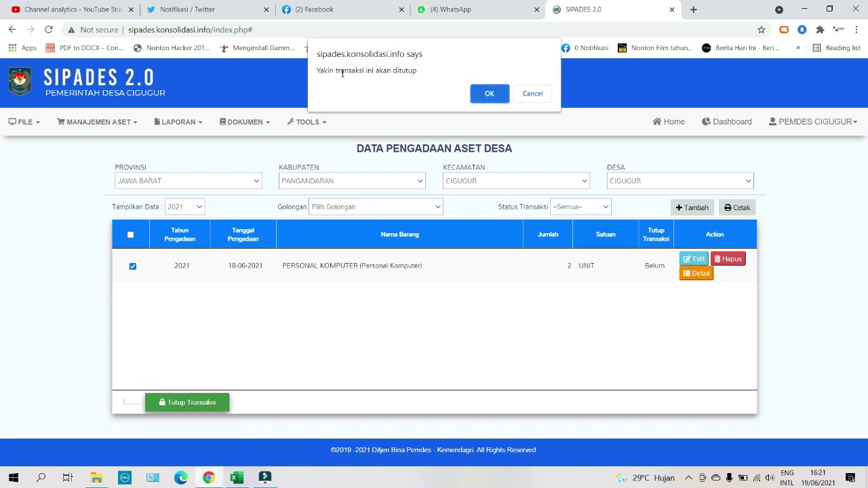
pyautogui.click(499, 94)
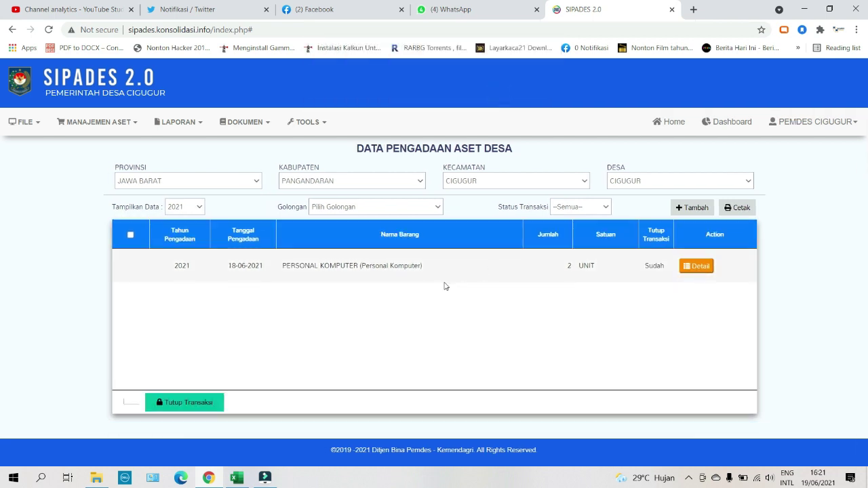
# Review the printable village asset procurement report and its print settings, without printing, and return to the procurement list.
pyautogui.click(736, 207)
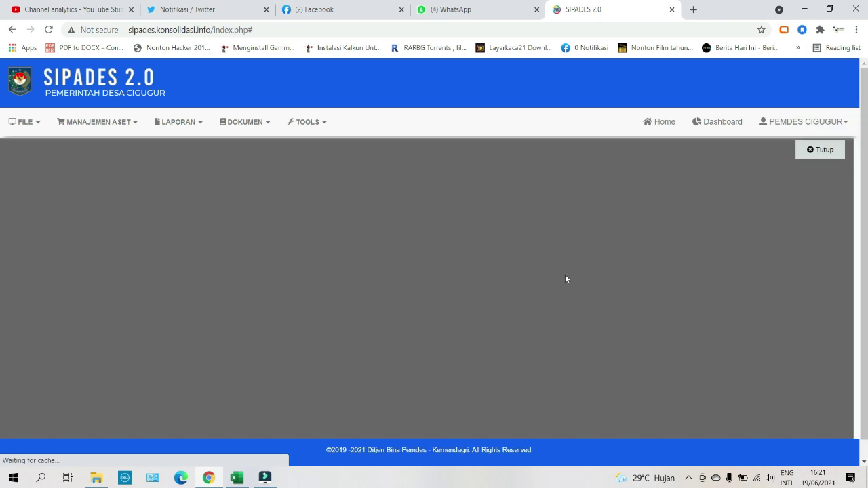
pyautogui.scroll(-2, 464, 291)
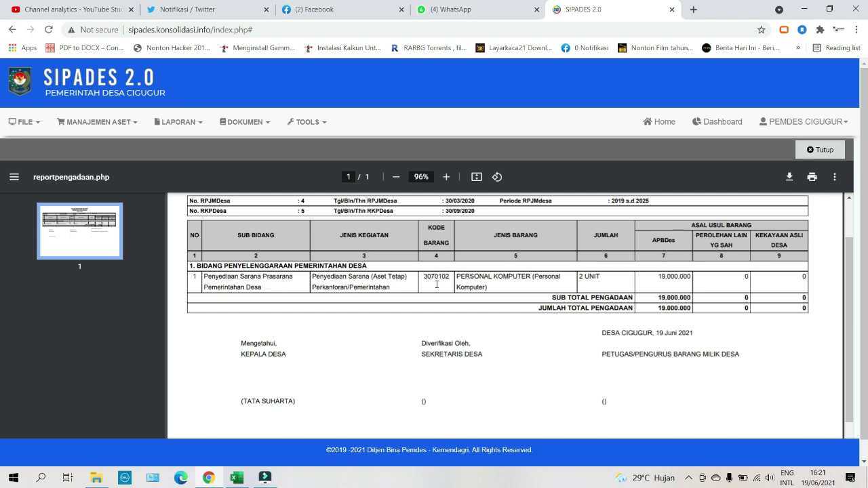
pyautogui.scroll(2, 296, 238)
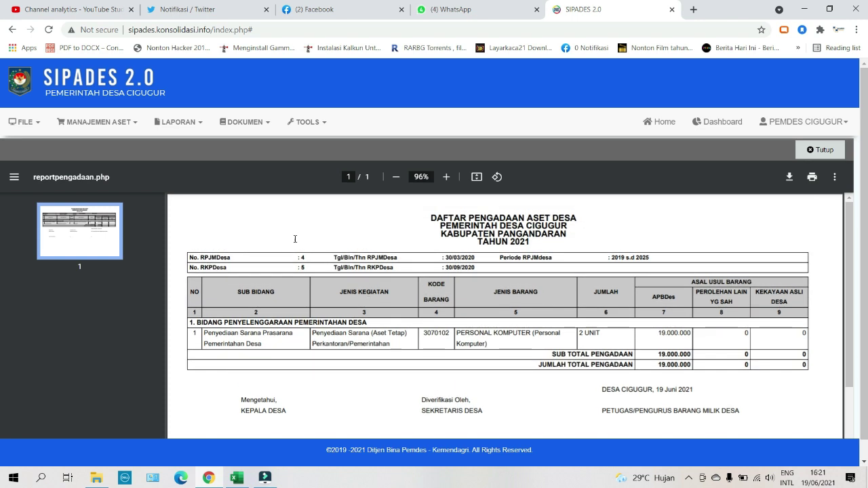
pyautogui.scroll(-3, 567, 335)
pyautogui.scroll(2, 567, 333)
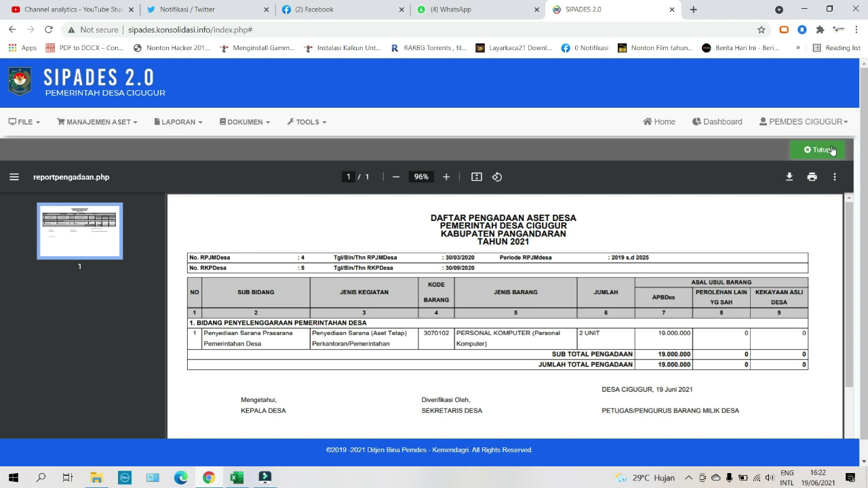
pyautogui.click(812, 177)
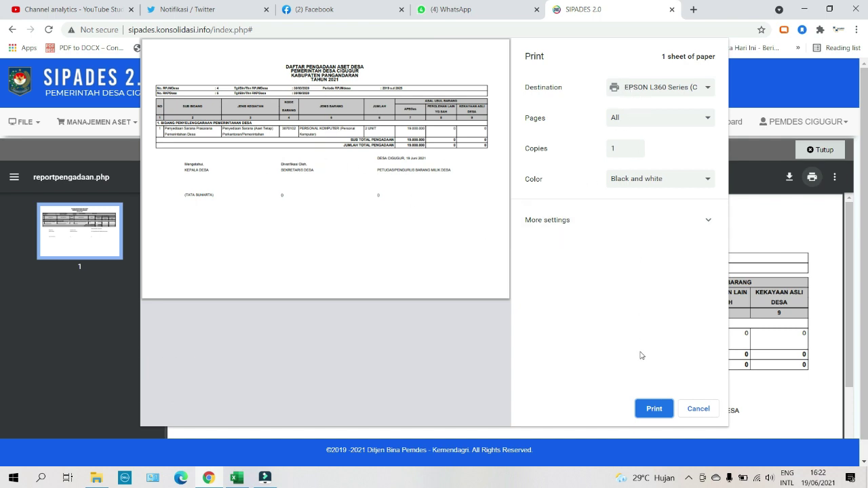
pyautogui.click(698, 410)
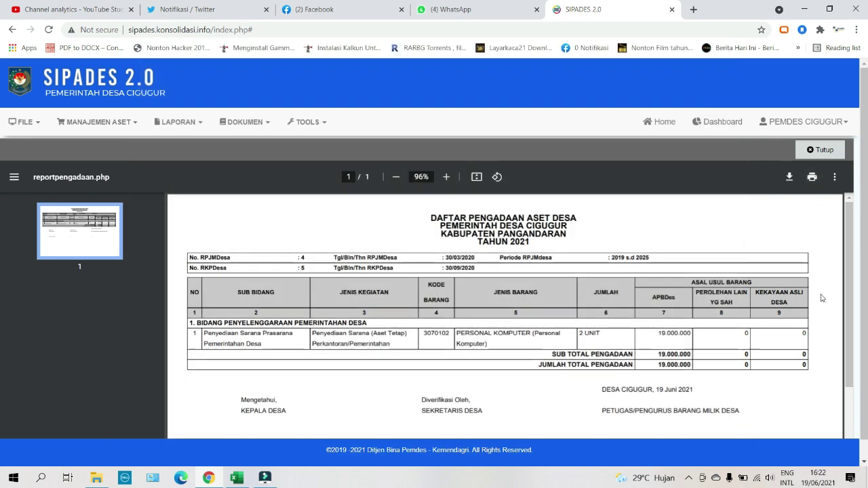
pyautogui.click(831, 156)
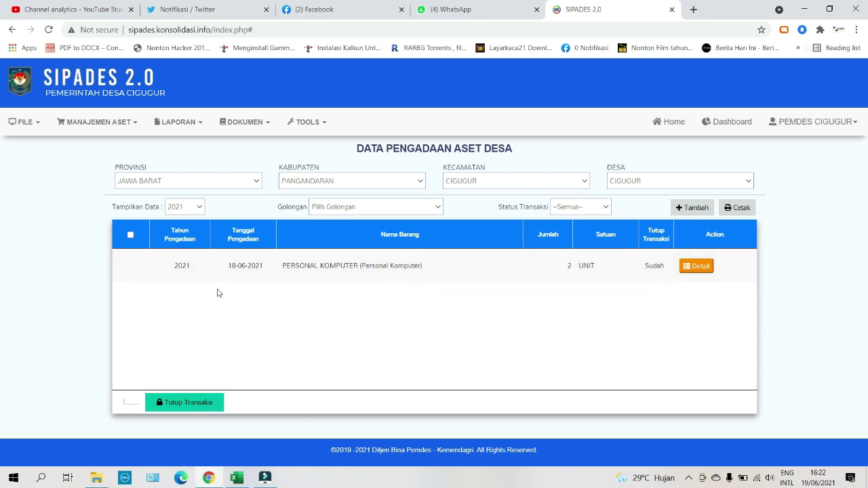
pyautogui.click(101, 122)
pyautogui.click(285, 432)
pyautogui.click(100, 119)
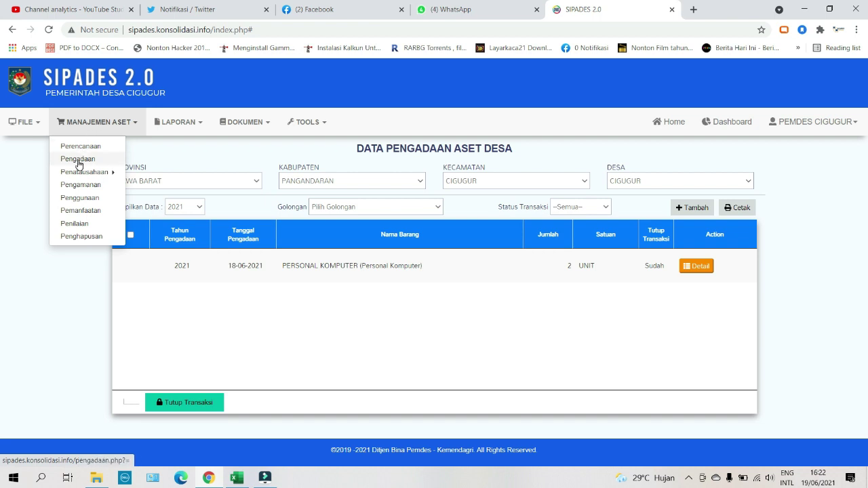
pyautogui.click(316, 260)
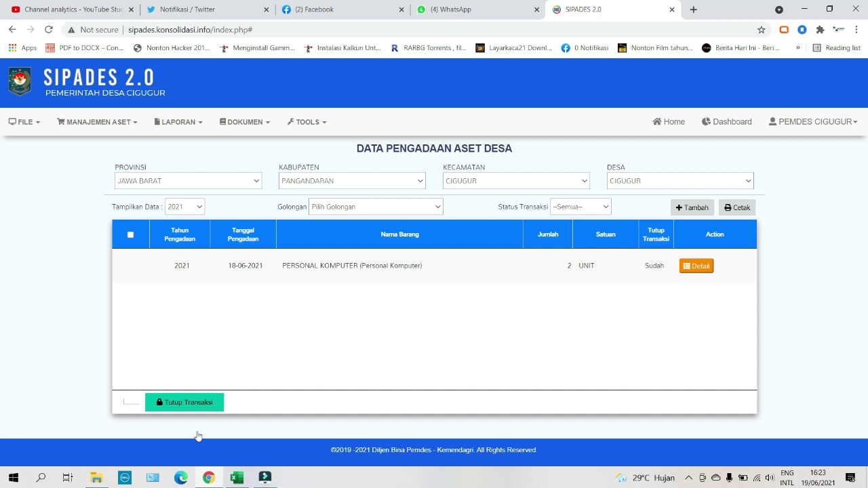
pyautogui.click(71, 121)
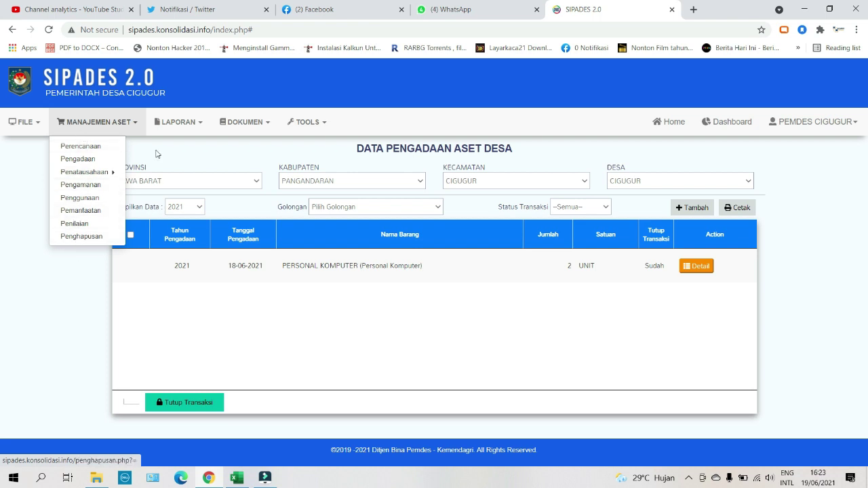
pyautogui.click(66, 138)
pyautogui.click(76, 126)
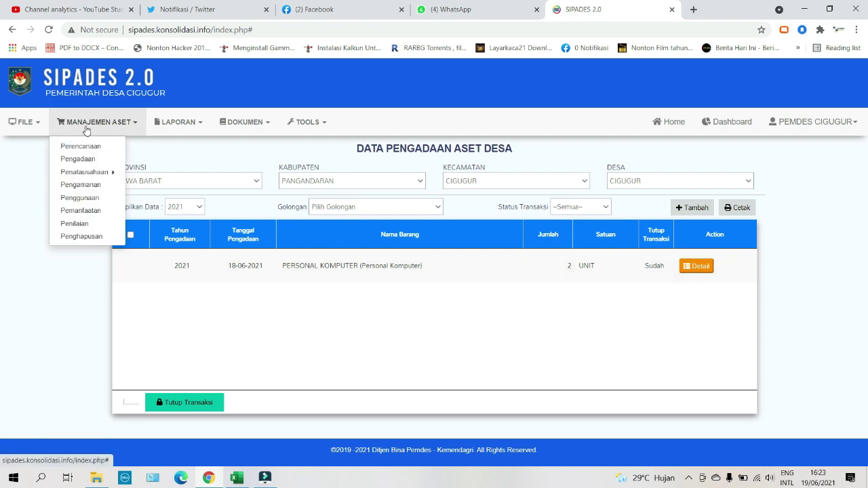
pyautogui.moveTo(78, 177)
pyautogui.click(13, 242)
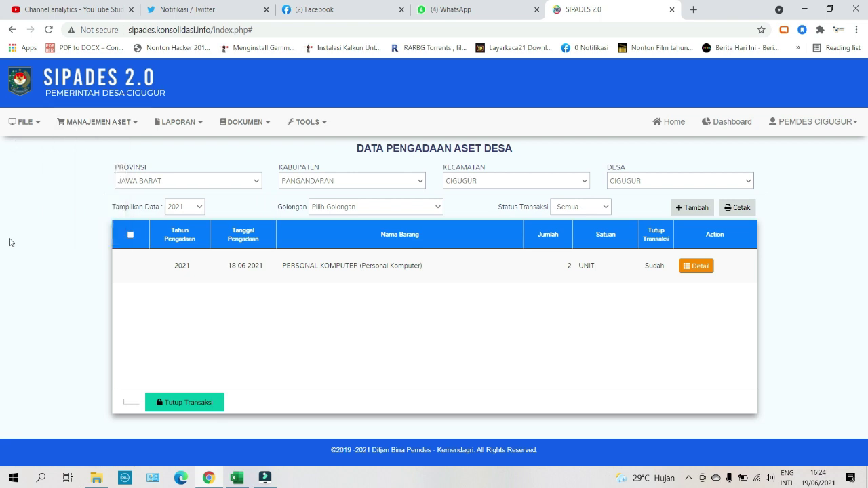
pyautogui.click(102, 129)
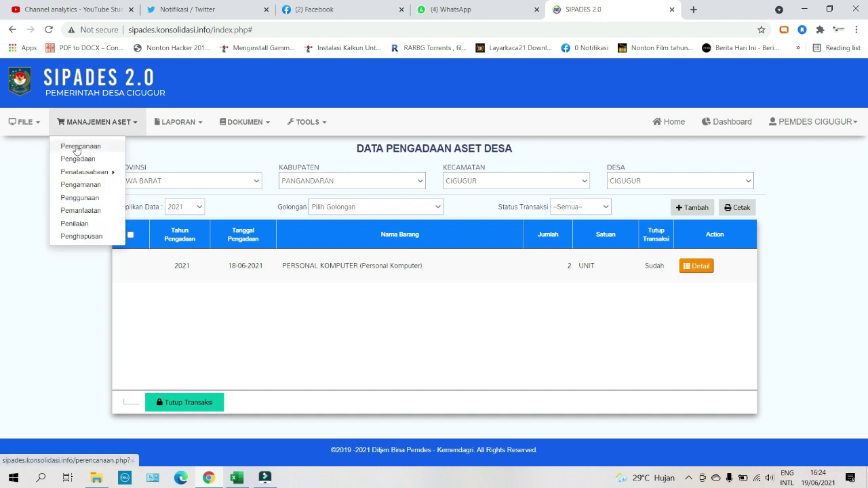